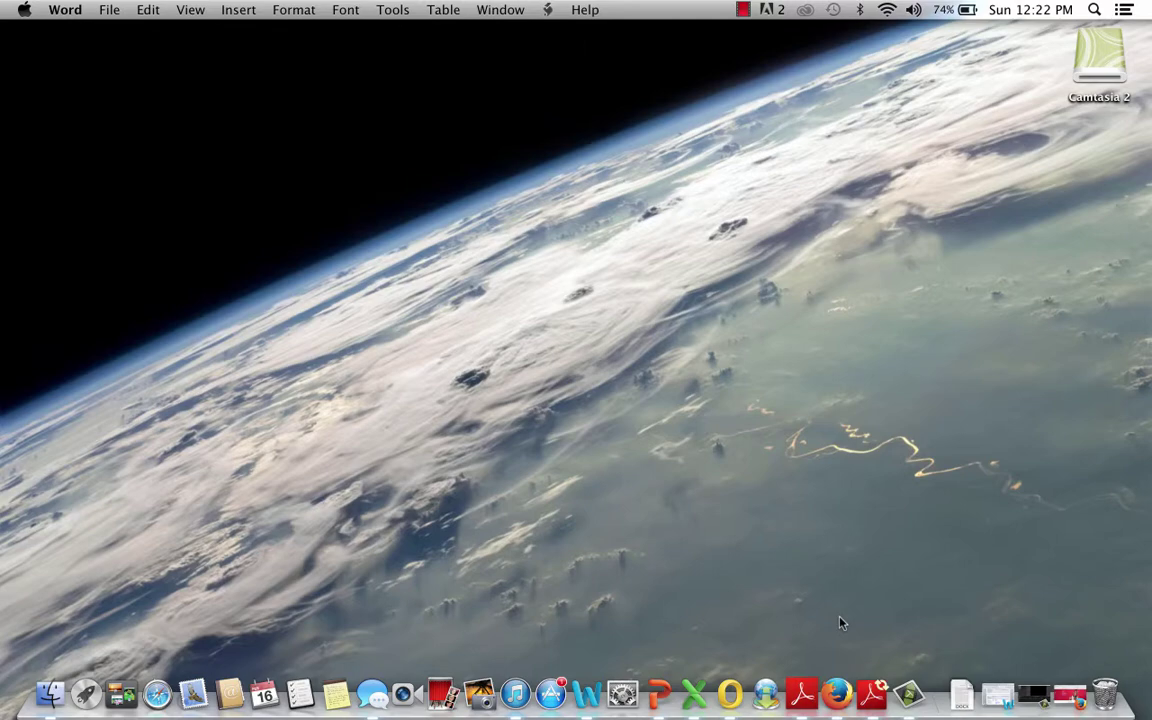
Restore Firefox and open Wix's My Account page to see the three existing sites.
left_click(1066, 704)
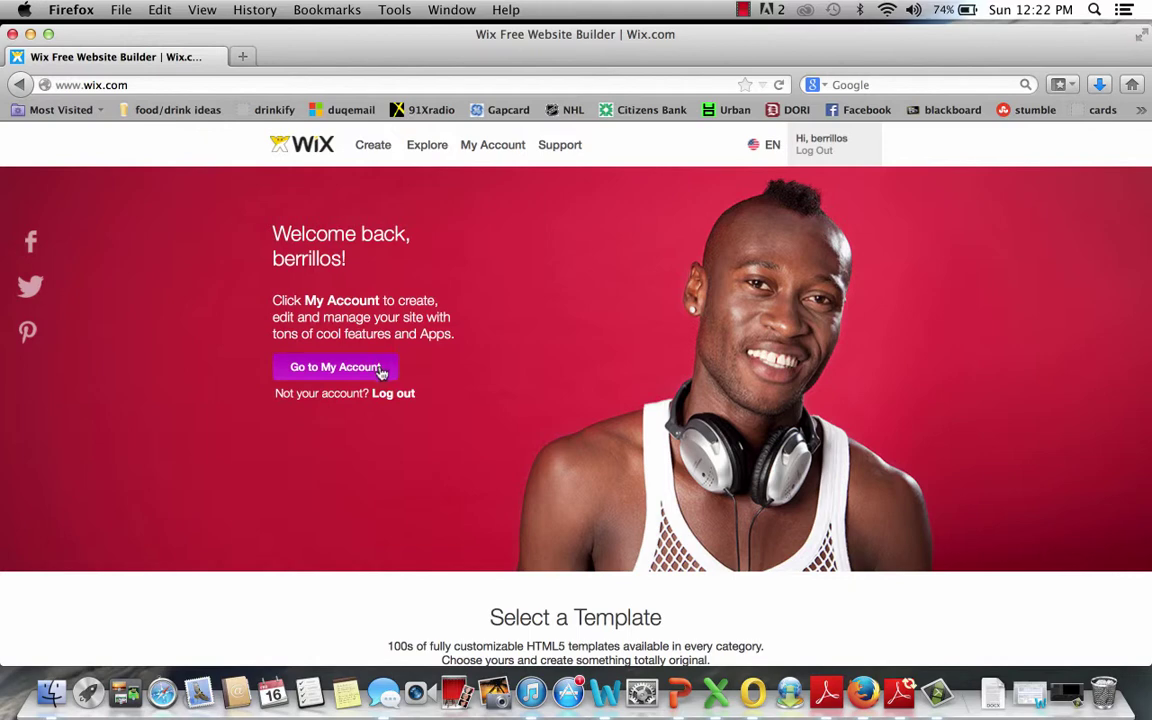
left_click(379, 370)
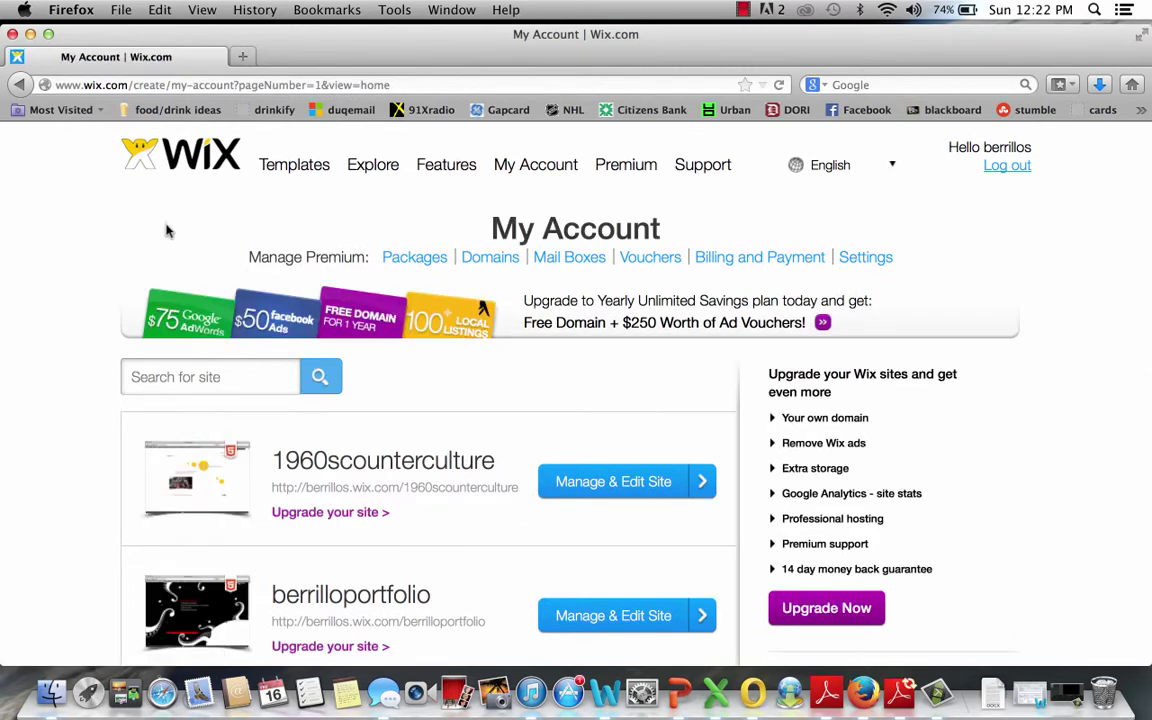
scroll(67, 274, "down", 3)
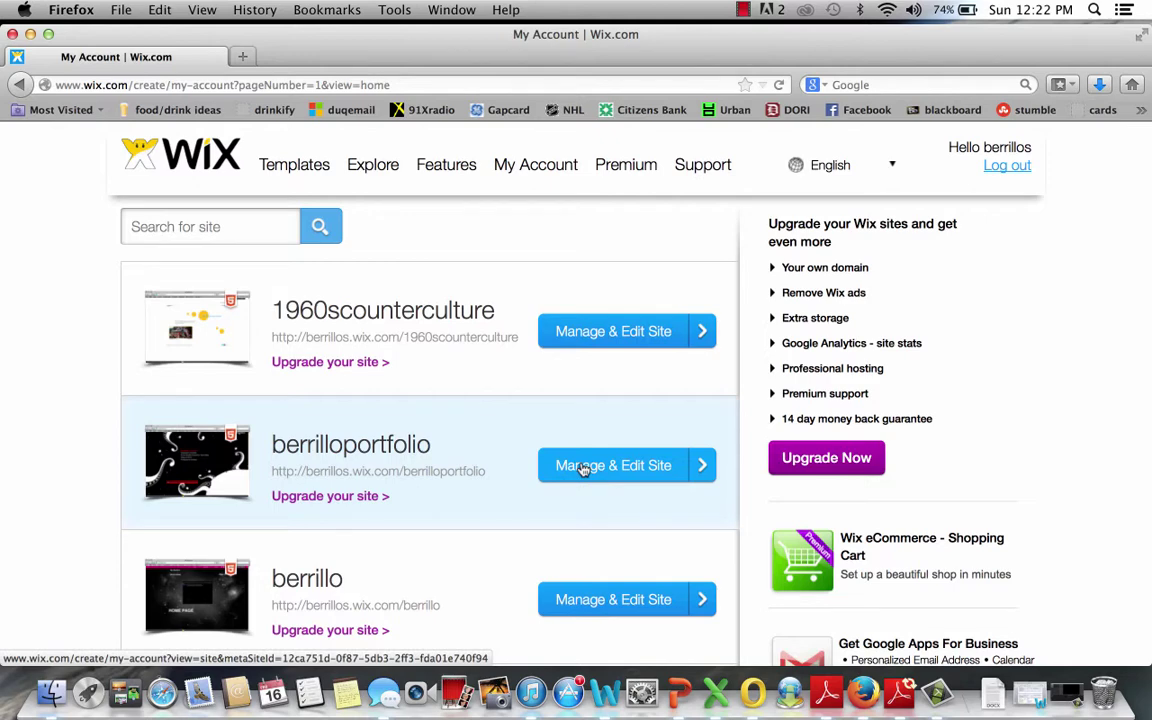
Open the live portfolio site and scroll its ISTE Standards 1-5 page to the lesson plan link.
left_click(584, 469)
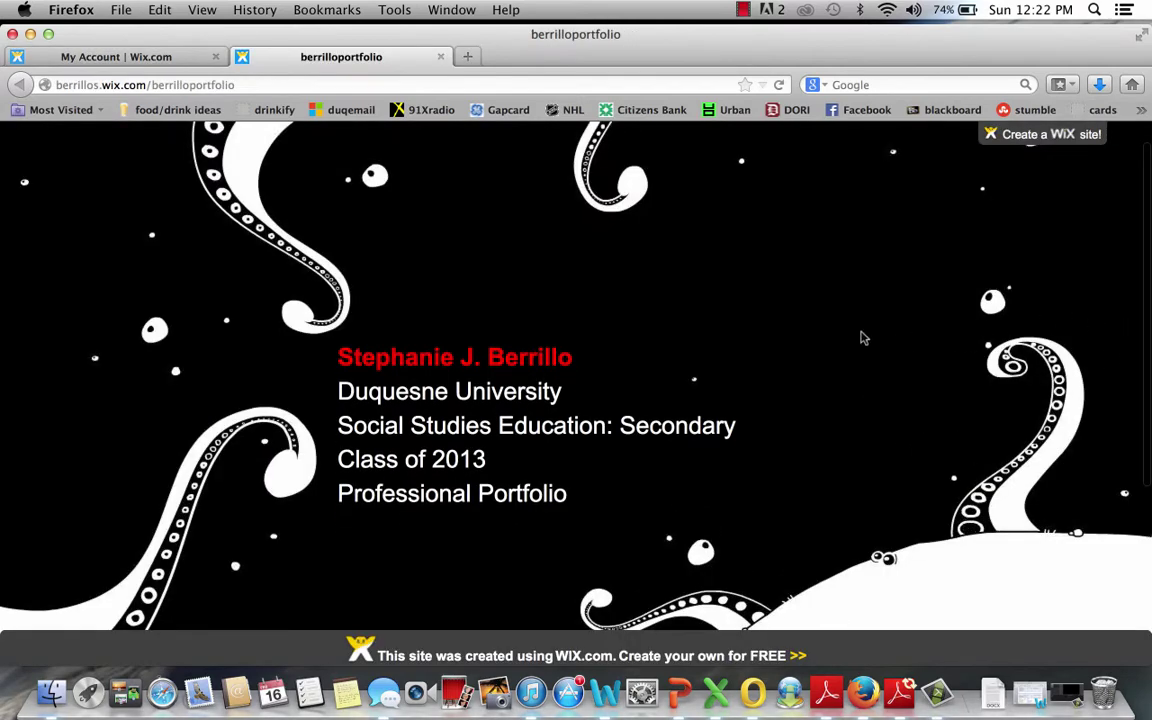
scroll(170, 470, "down", 5)
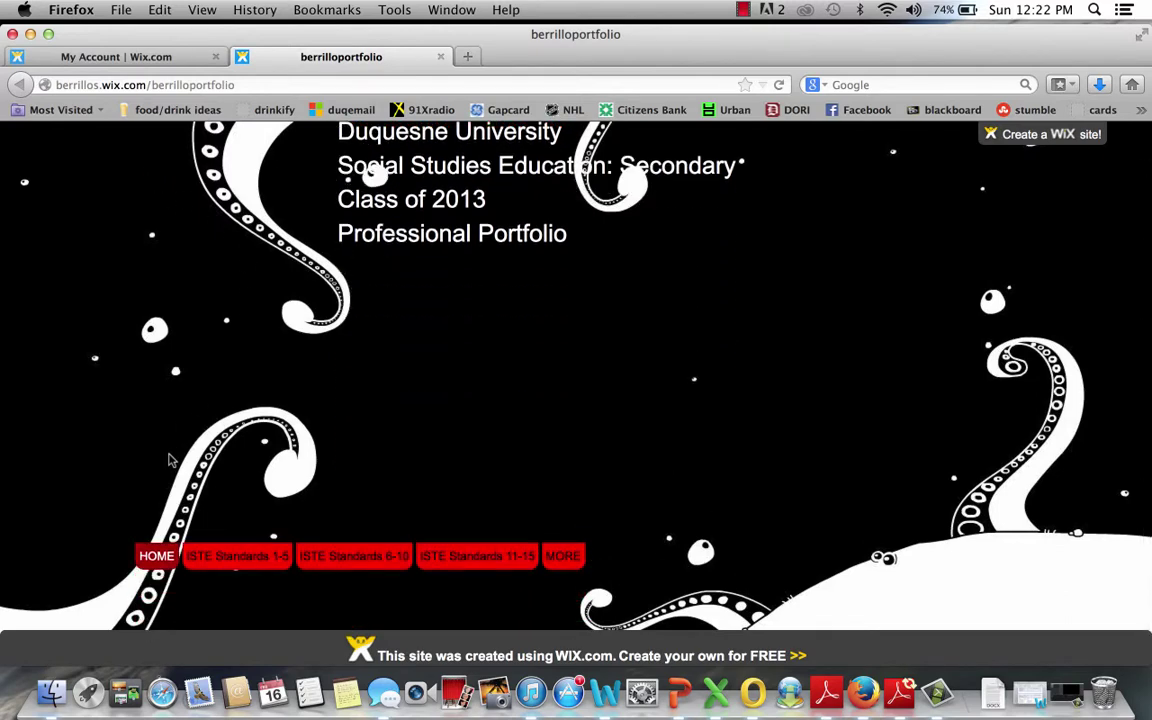
left_click(246, 557)
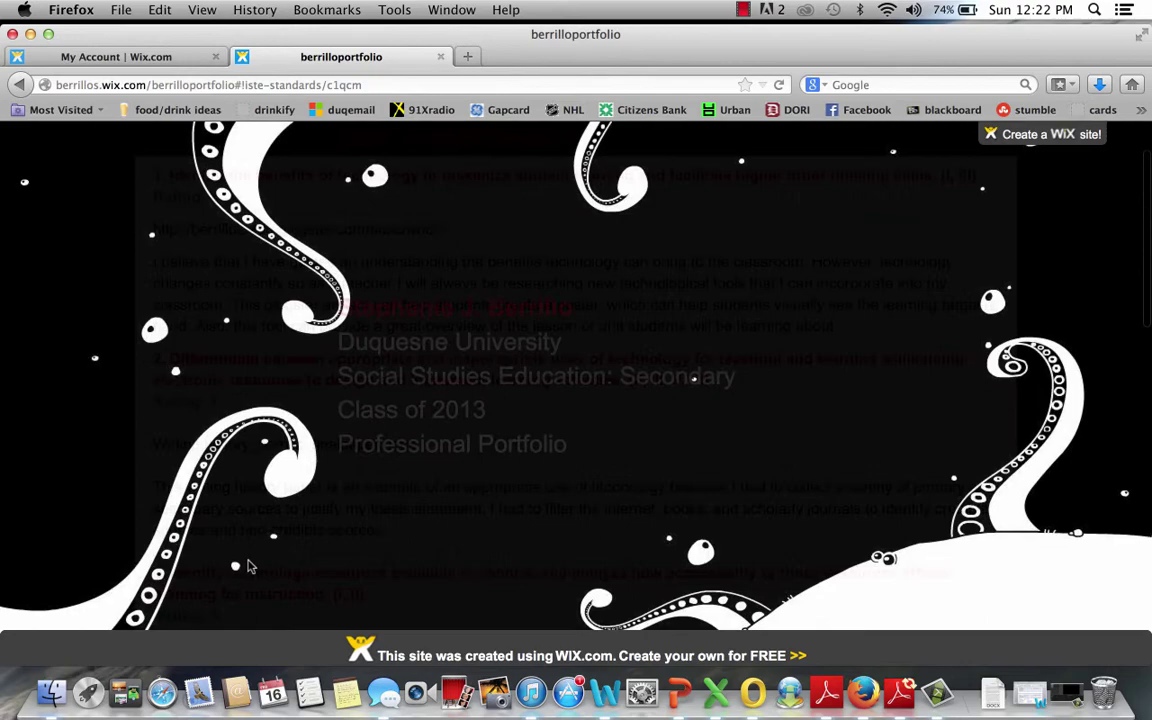
scroll(397, 368, "down", 3)
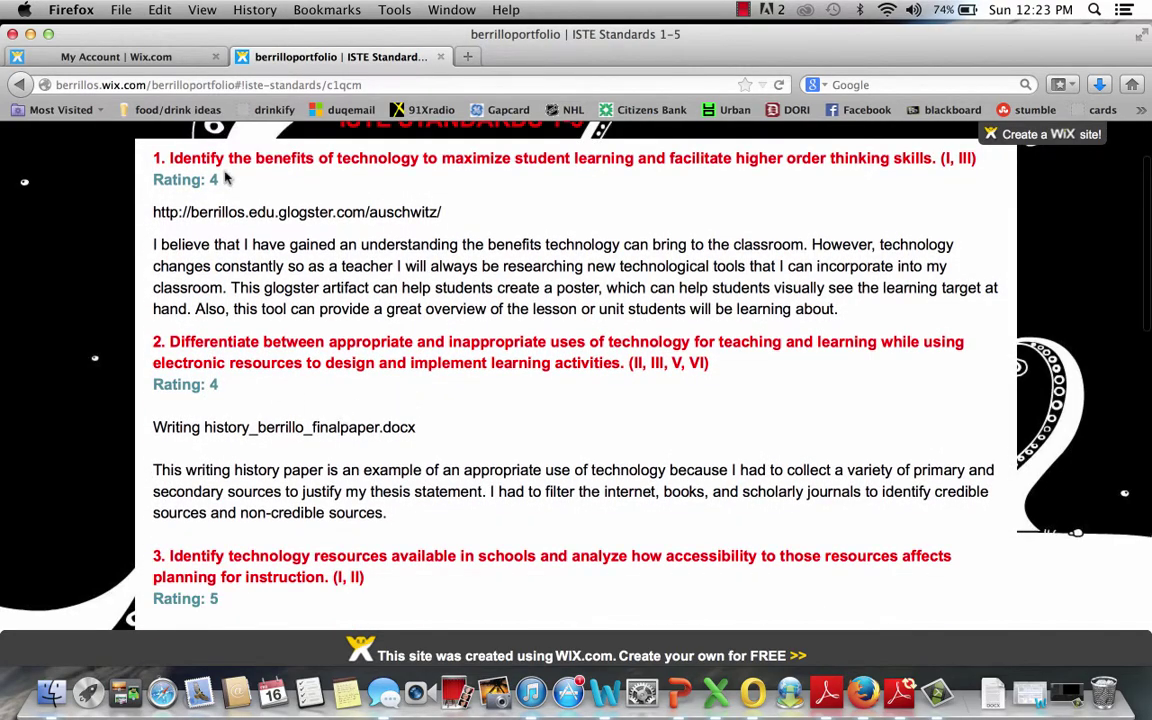
scroll(267, 447, "down", 8)
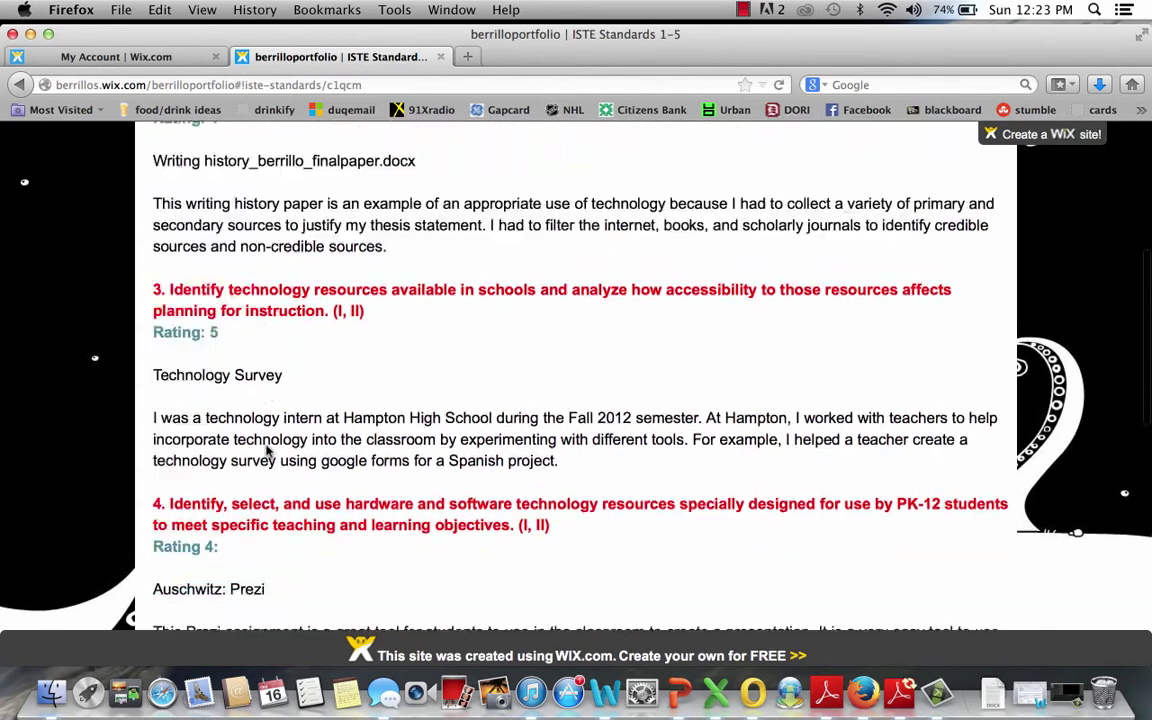
scroll(232, 380, "down", 3)
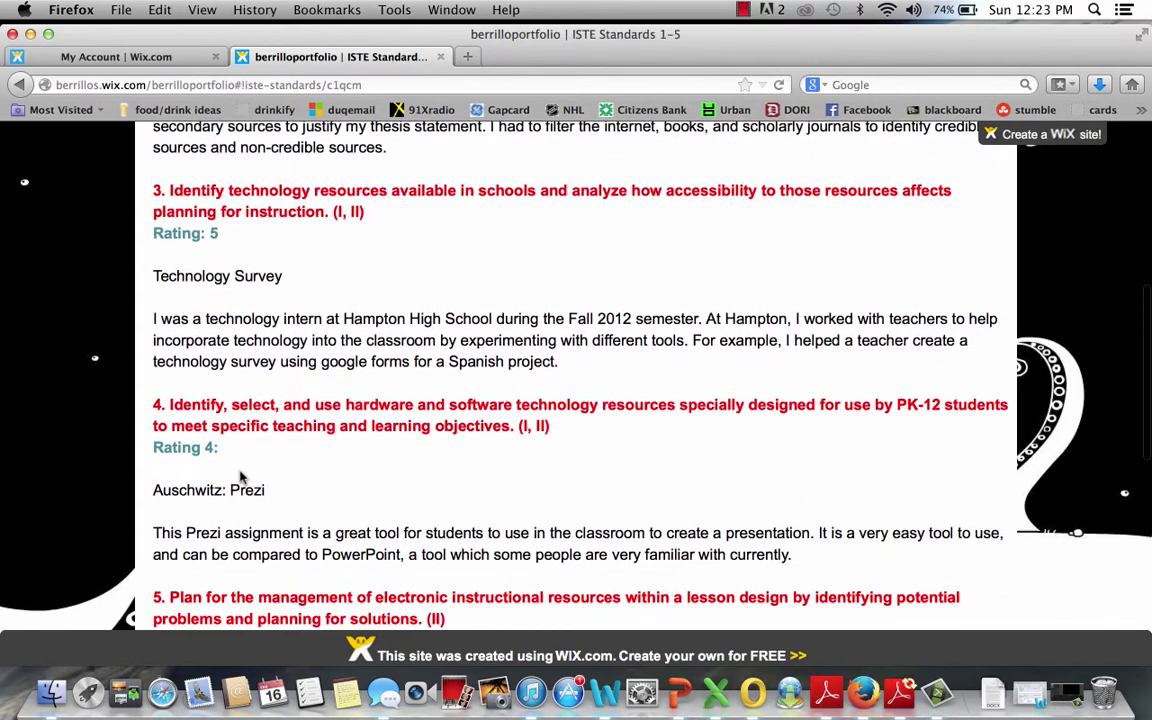
scroll(240, 478, "down", 6)
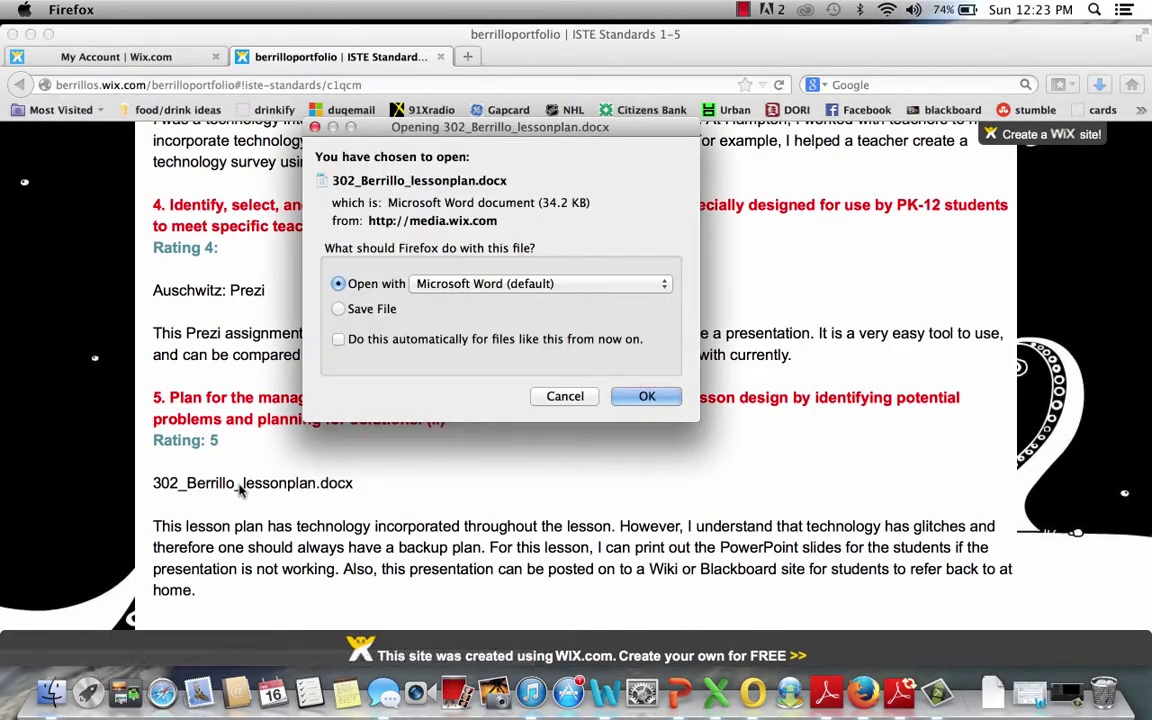
Open the lesson plan document in Microsoft Word, scroll through it, and close it.
left_click(648, 395)
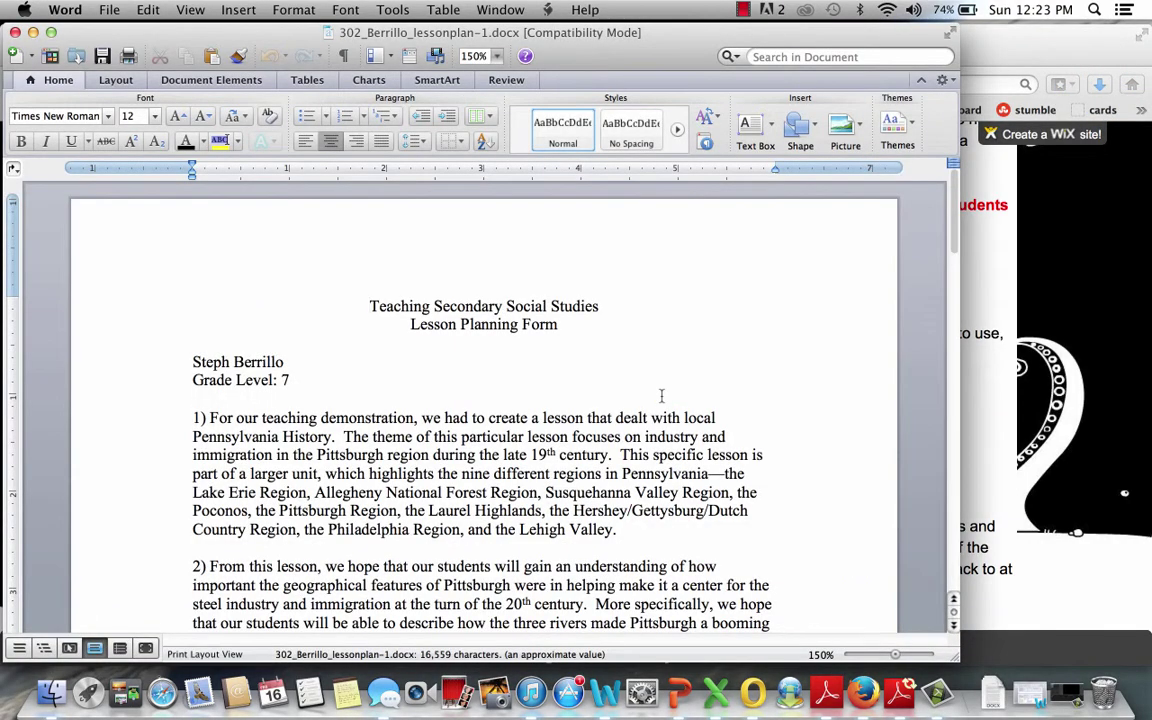
scroll(660, 398, "down", 5)
scroll(661, 395, "down", 4)
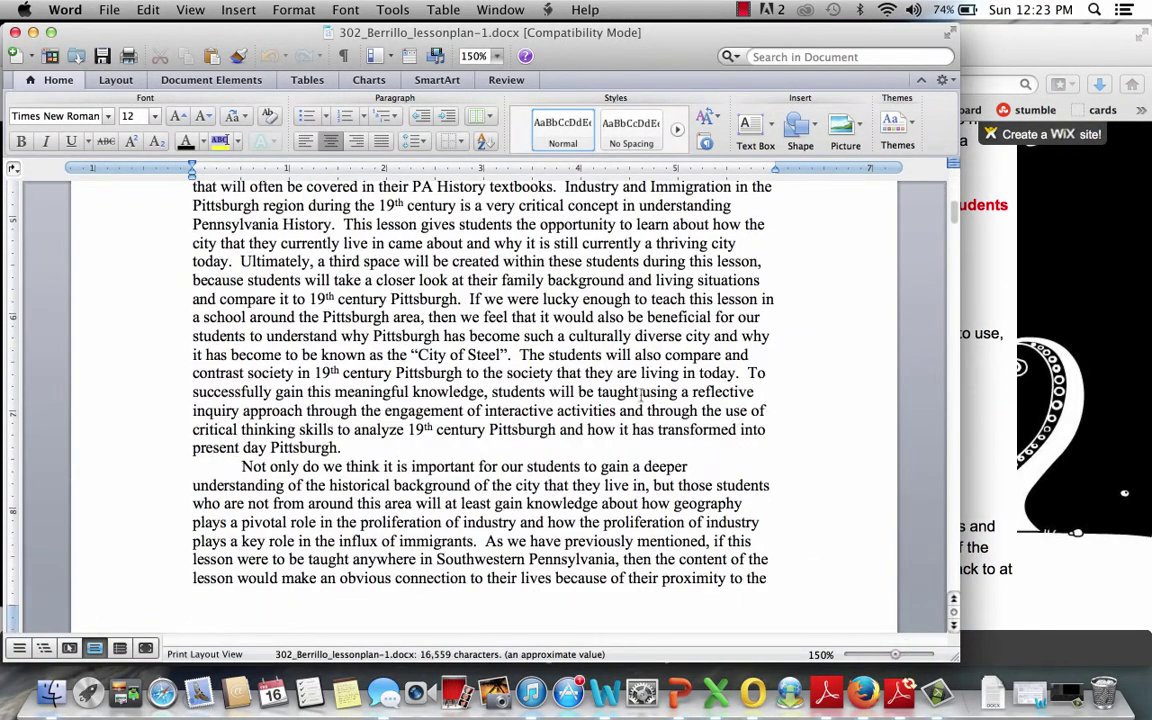
left_click(14, 33)
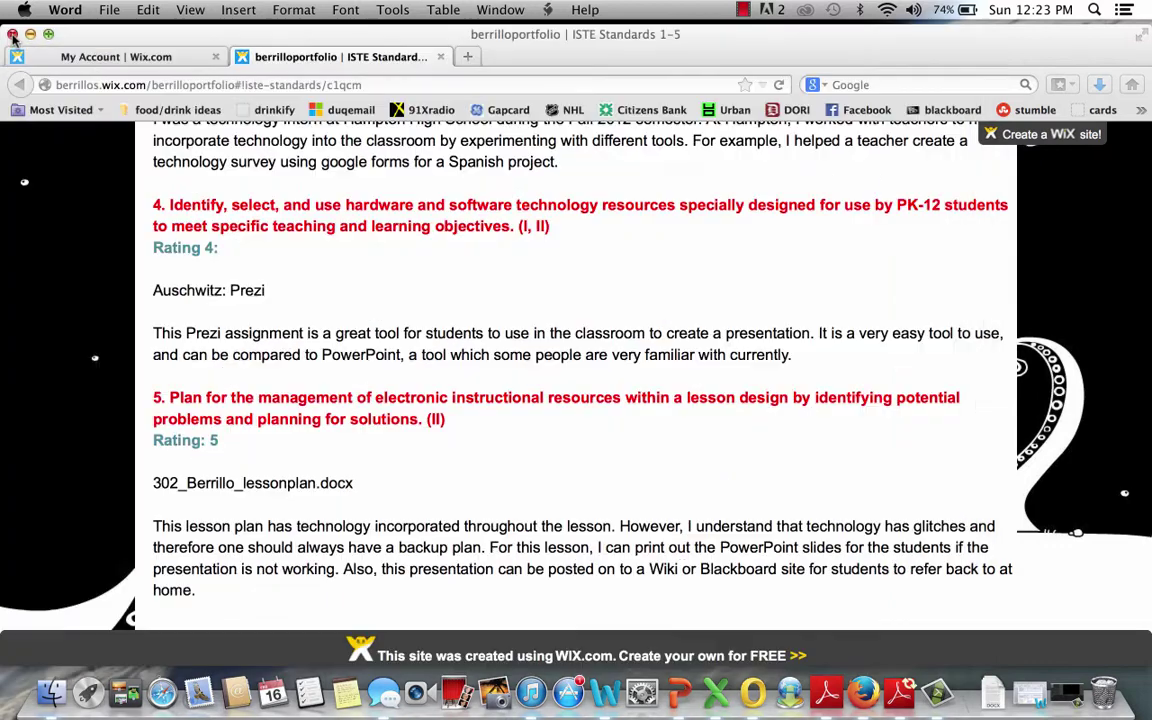
Filter the template gallery to Community & Education and start editing the Conference Website template.
left_click(128, 58)
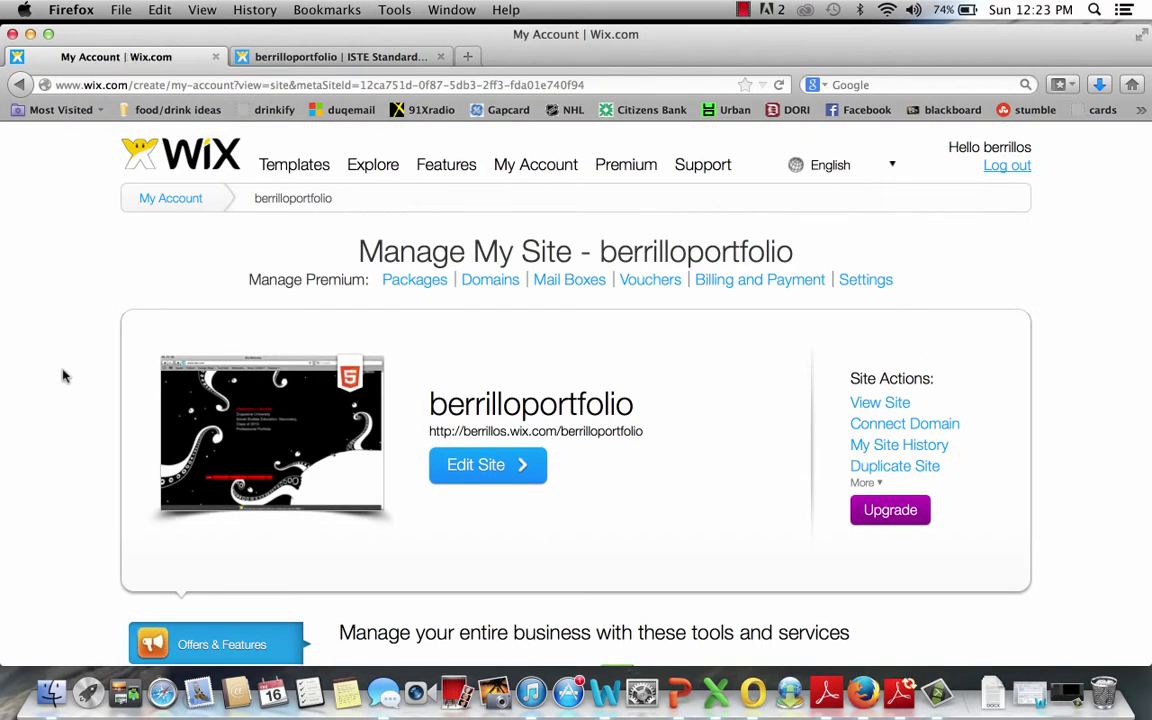
left_click(283, 176)
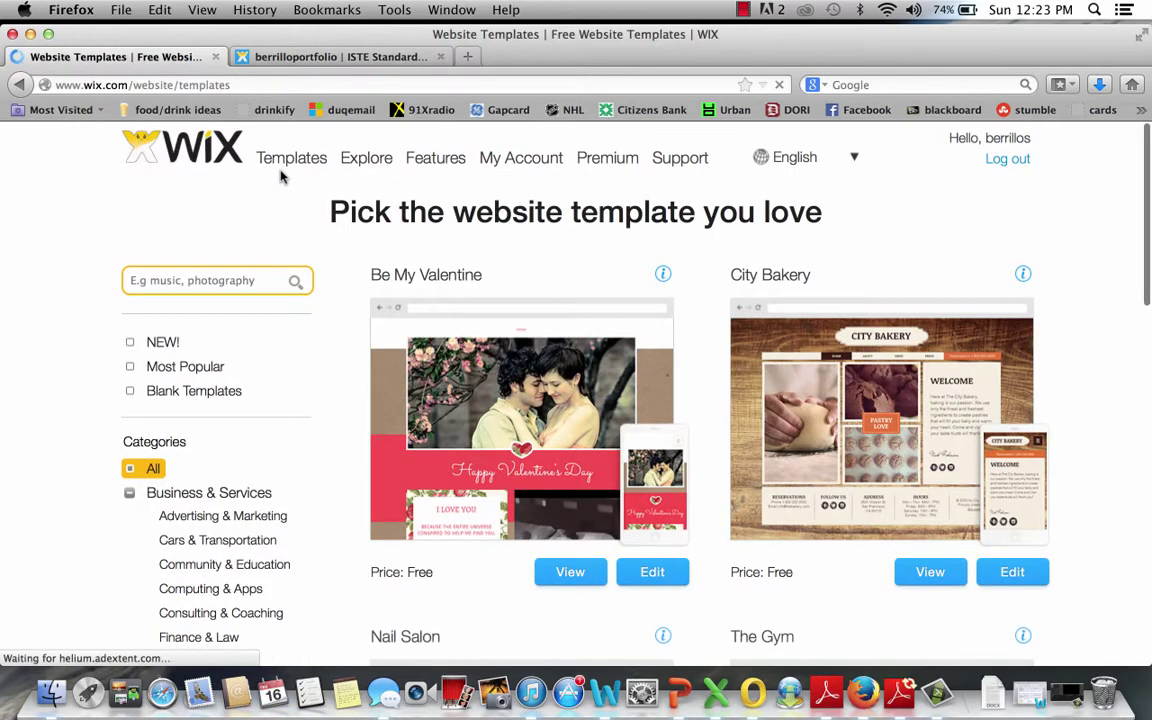
scroll(267, 401, "down", 2)
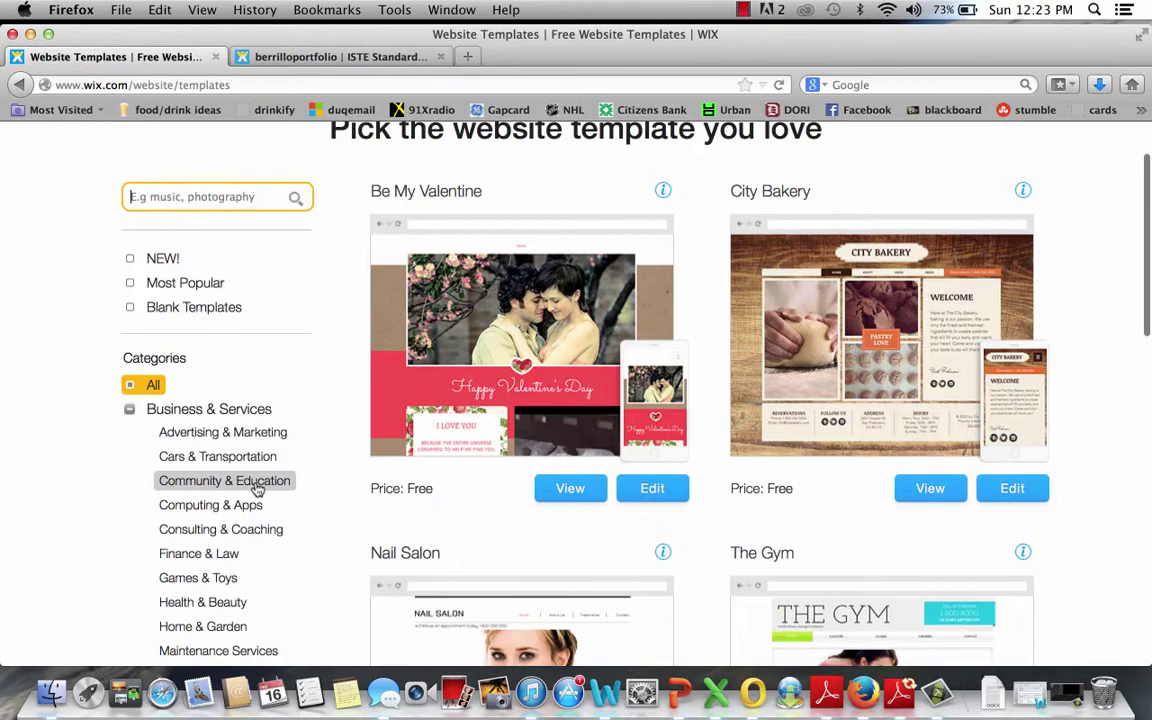
scroll(256, 490, "down", 2)
scroll(256, 500, "down", 2)
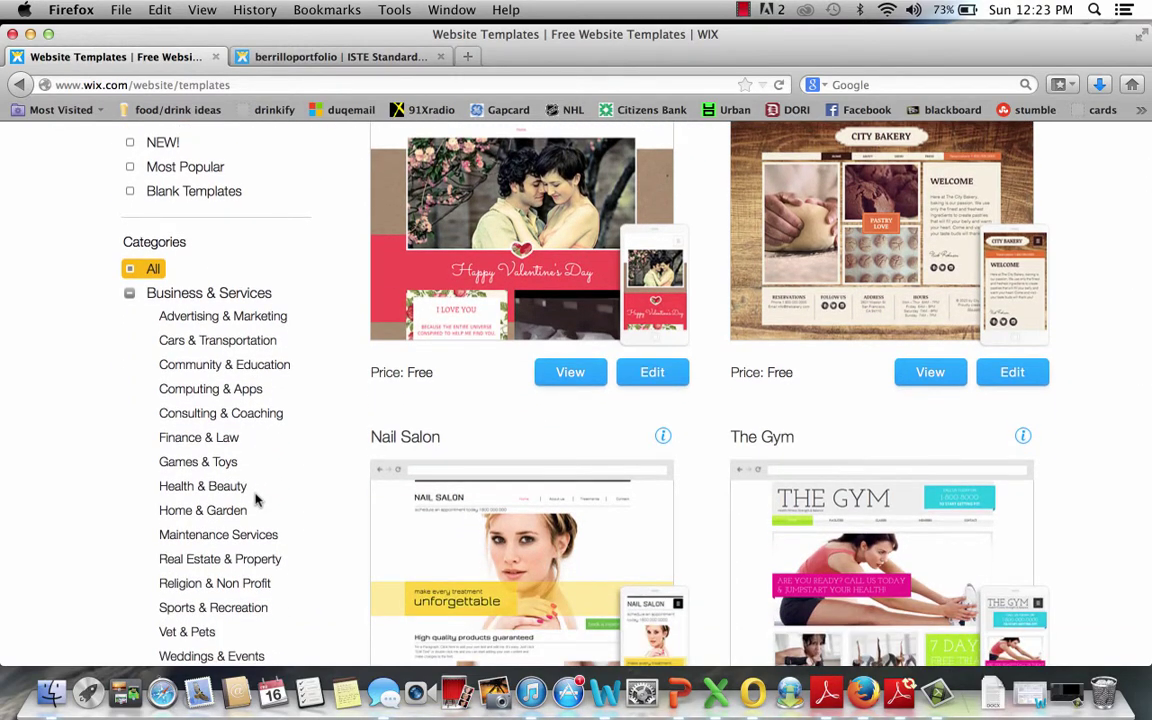
scroll(256, 500, "down", 3)
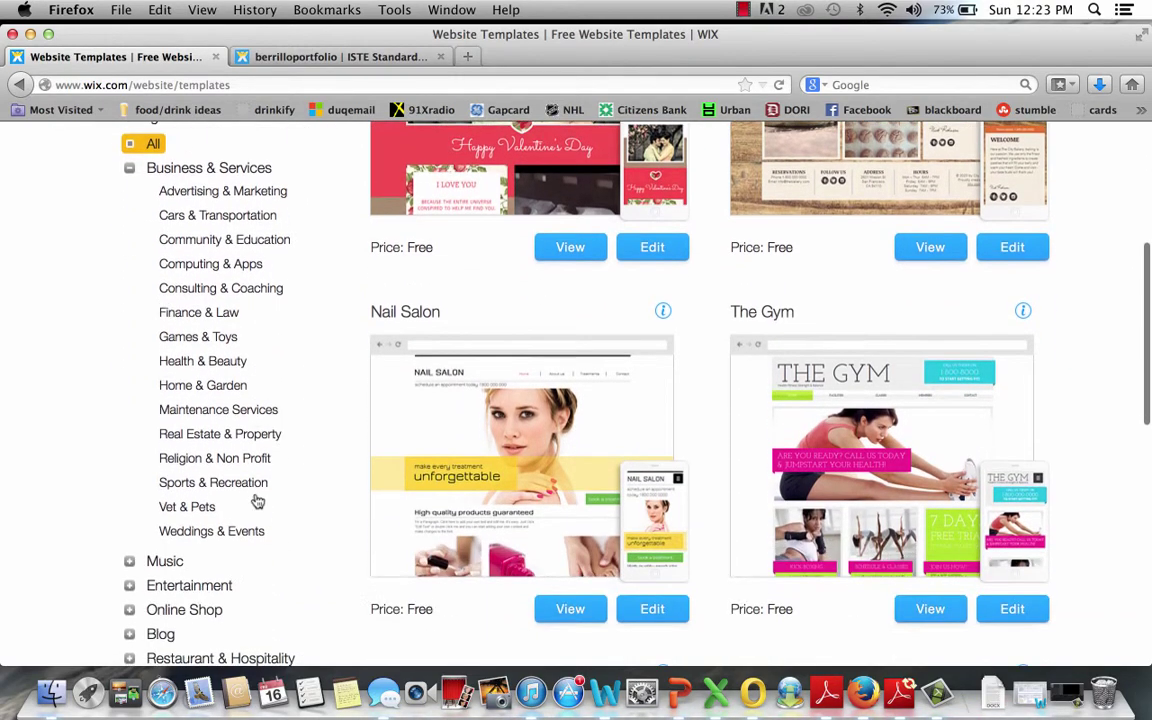
left_click(206, 235)
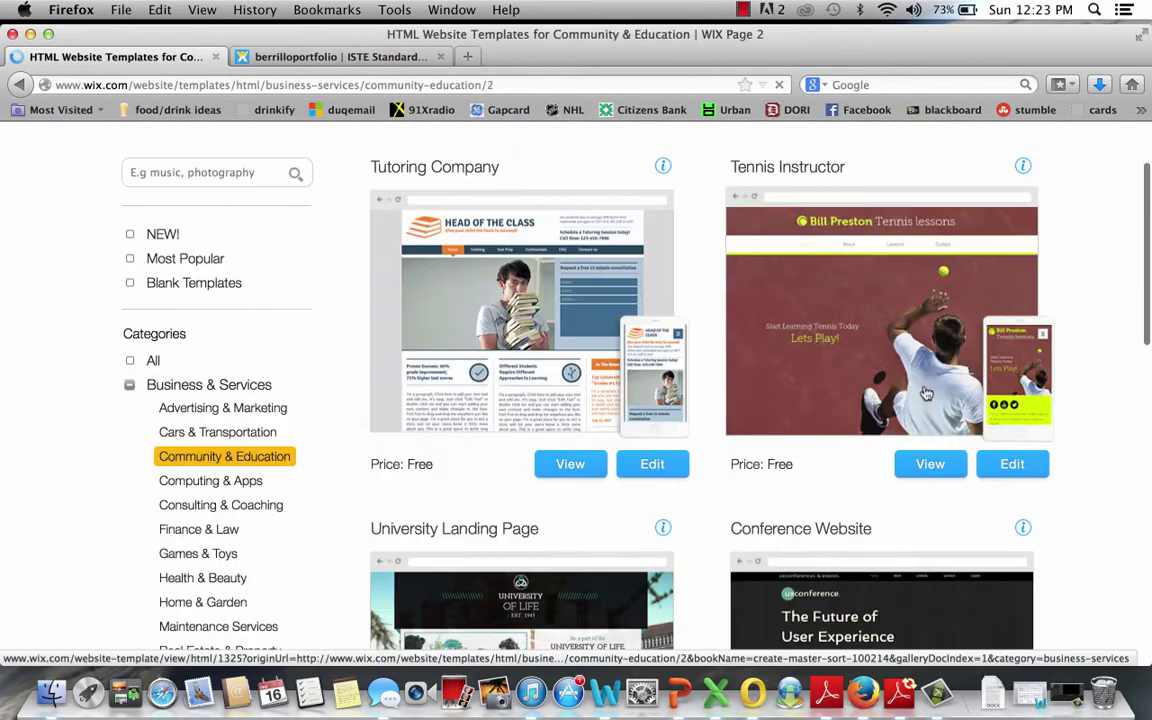
scroll(926, 392, "down", 5)
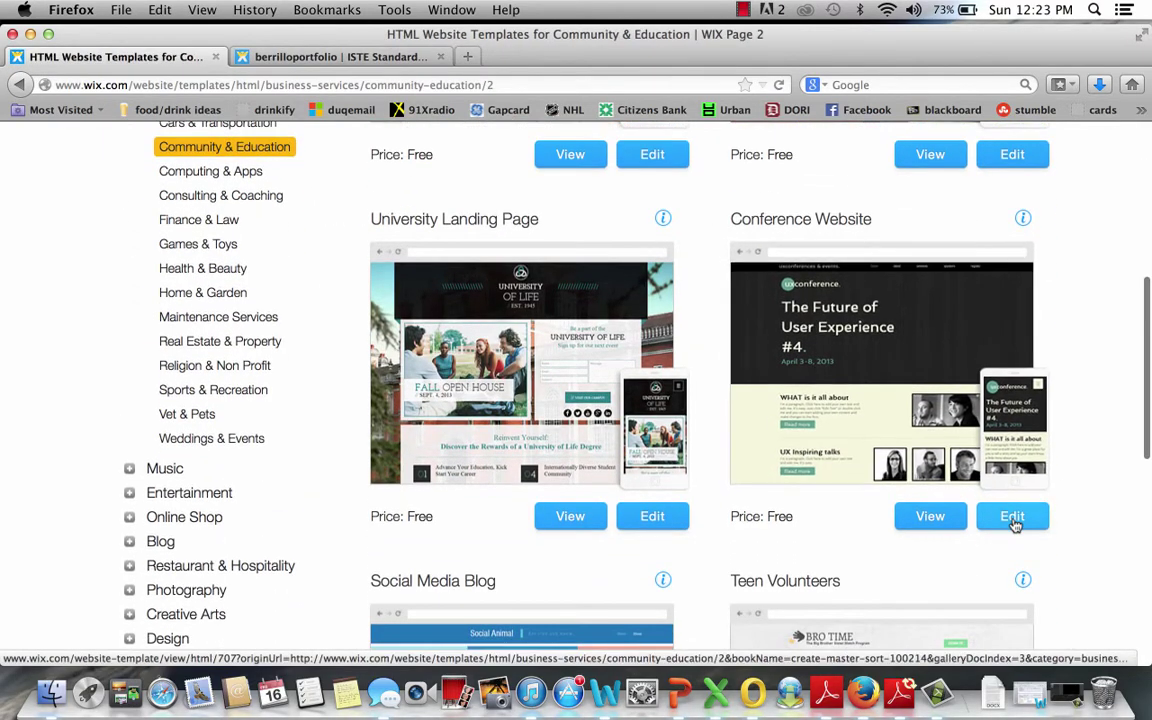
left_click(1013, 522)
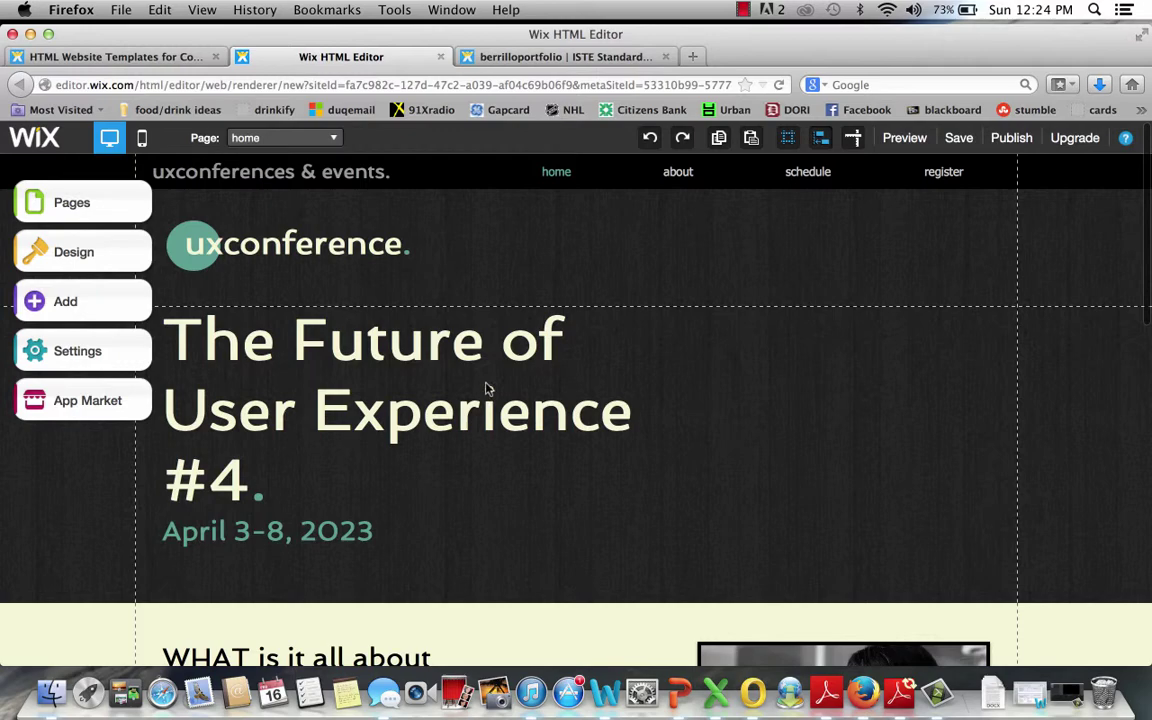
scroll(487, 388, "down", 10)
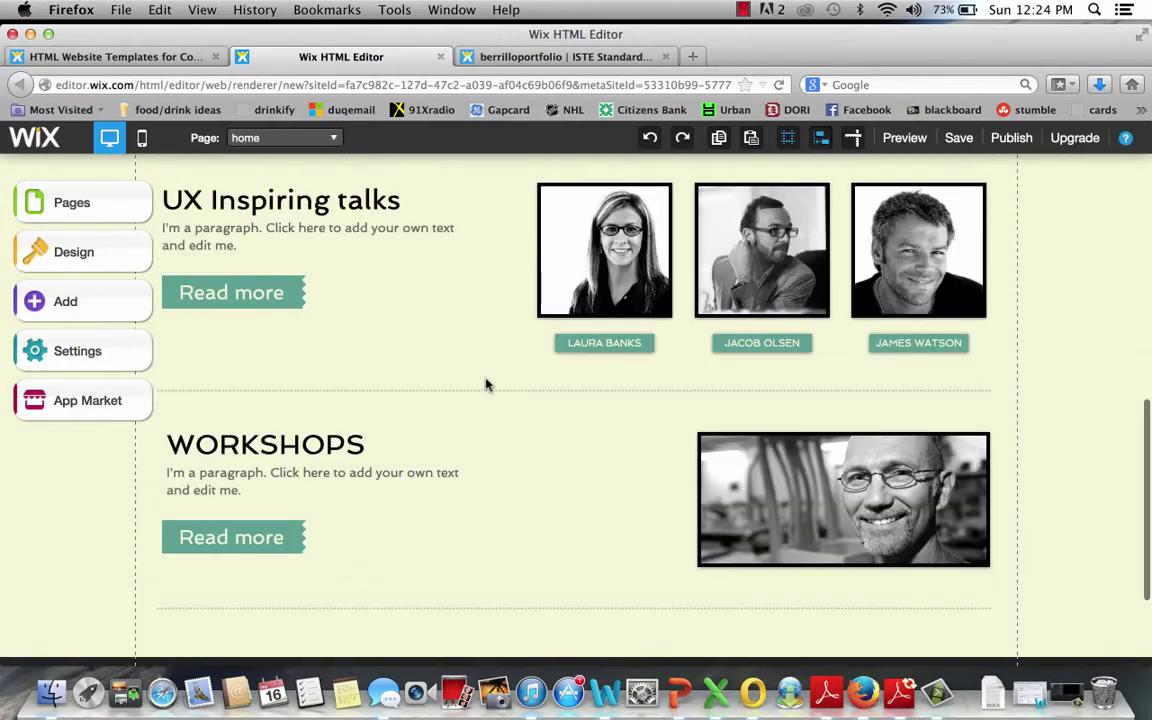
scroll(487, 385, "up", 5)
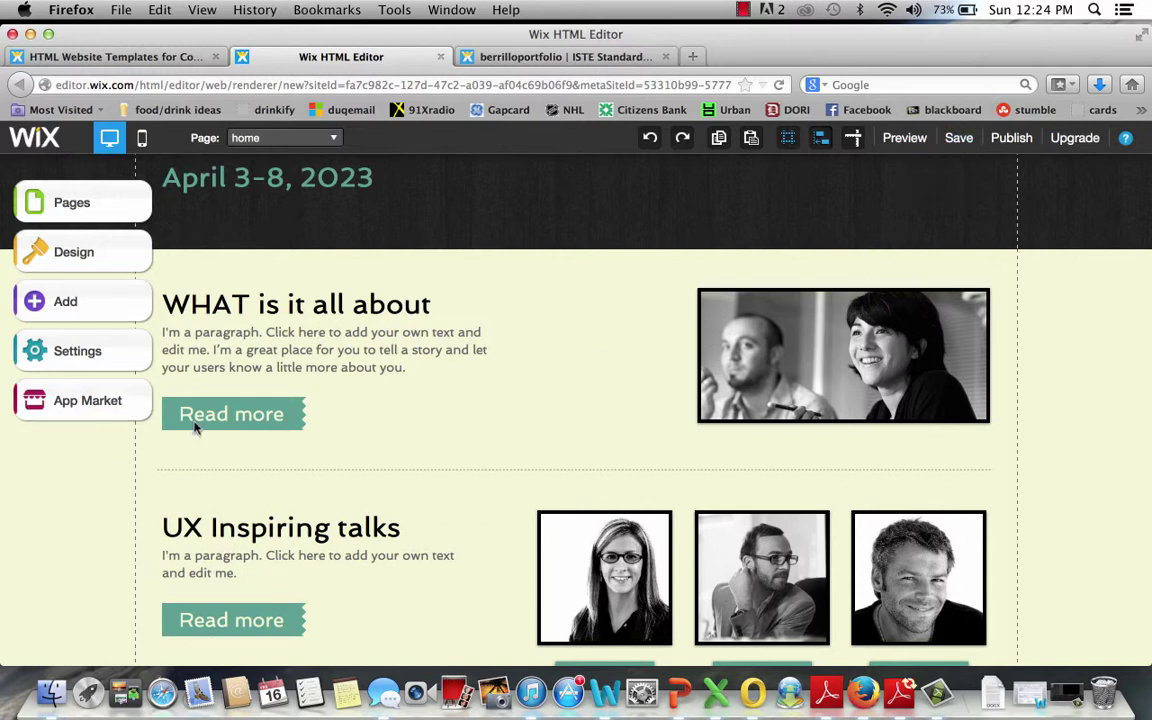
In the Pages panel, view the about page and delete the schedule page.
left_click(68, 208)
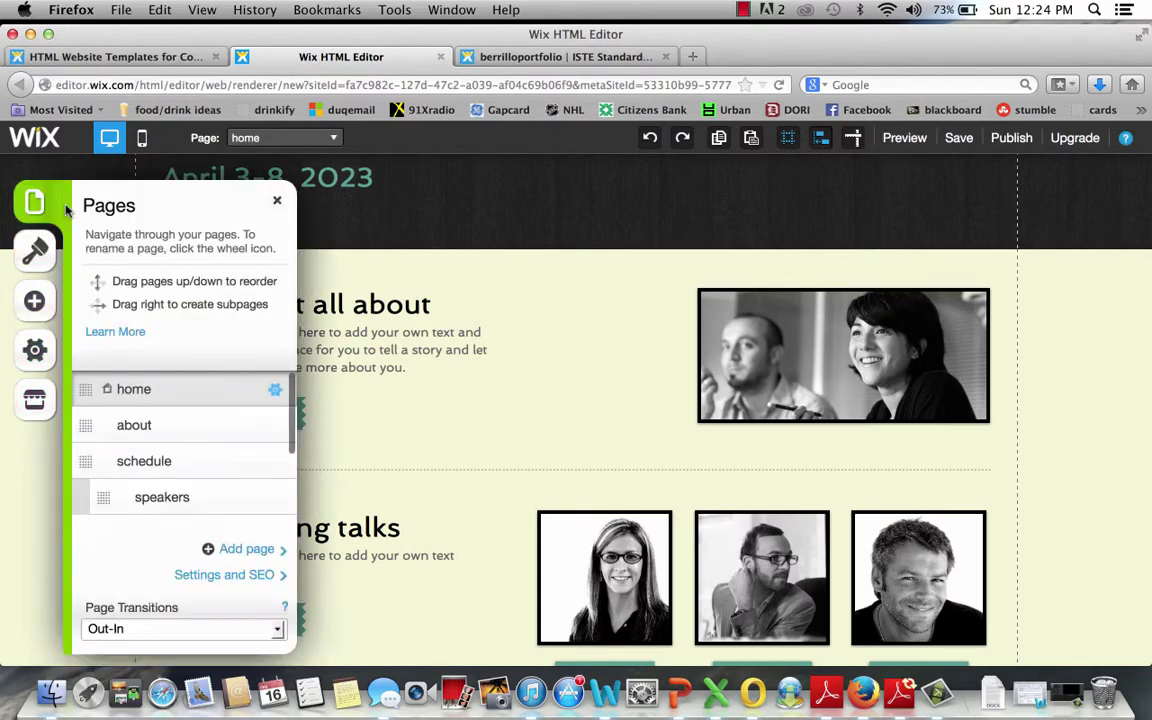
left_click(134, 438)
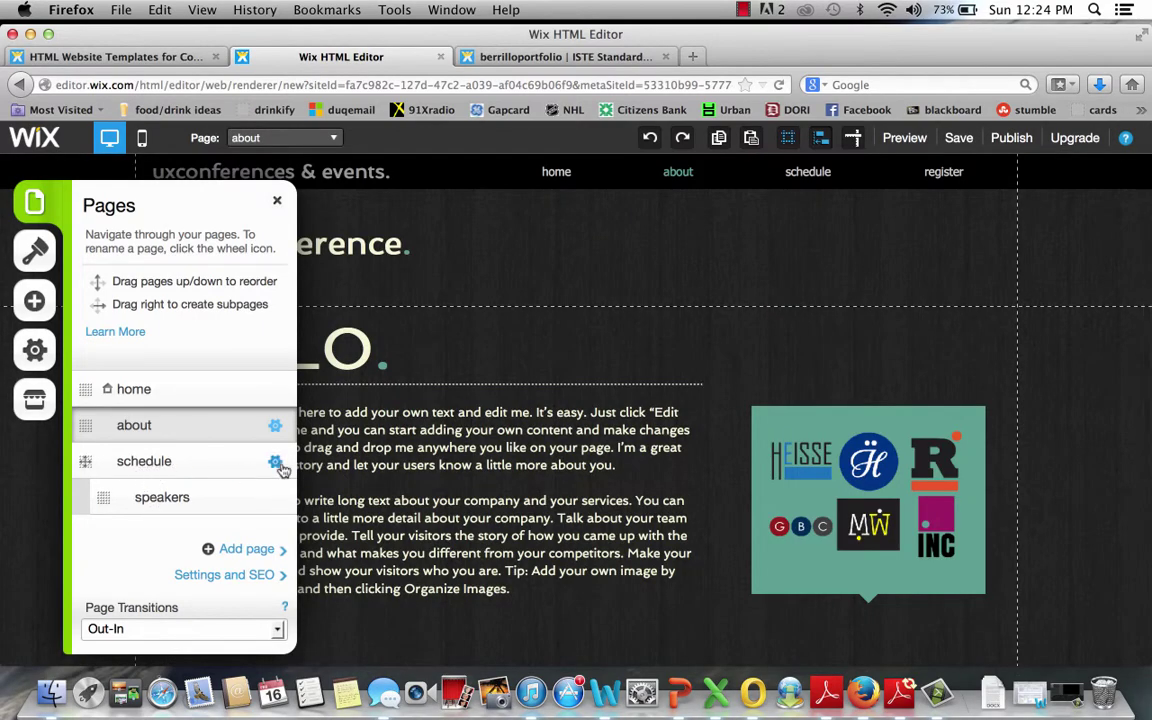
left_click(275, 463)
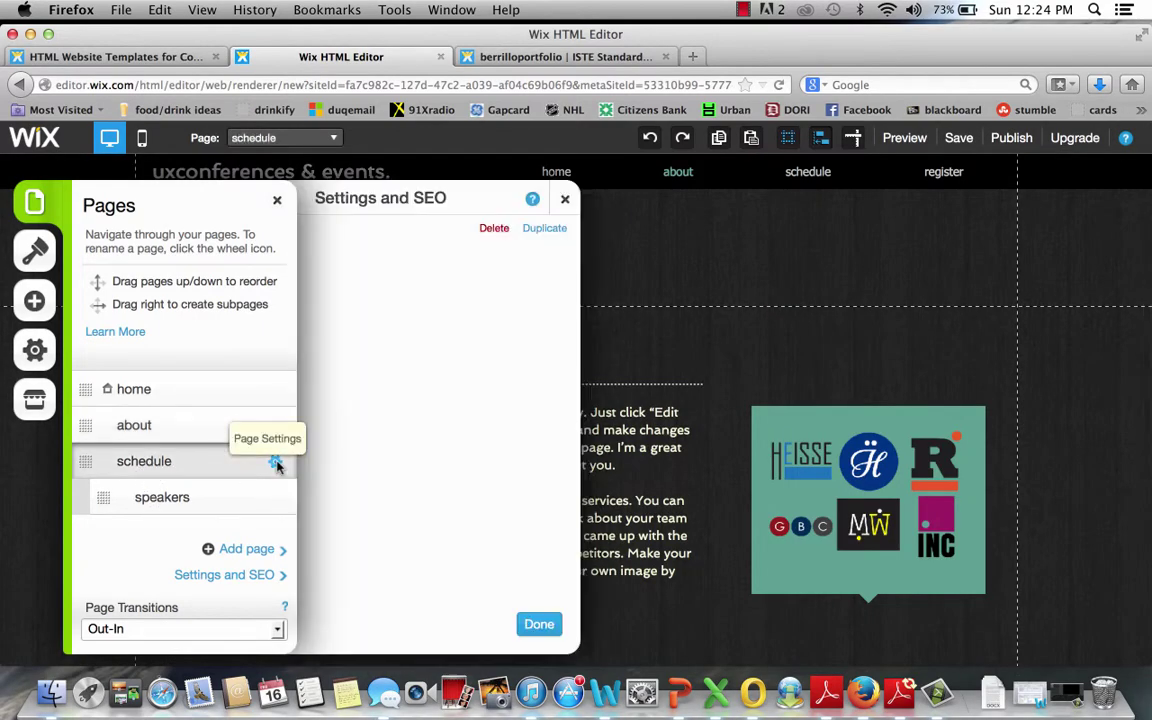
left_click(494, 229)
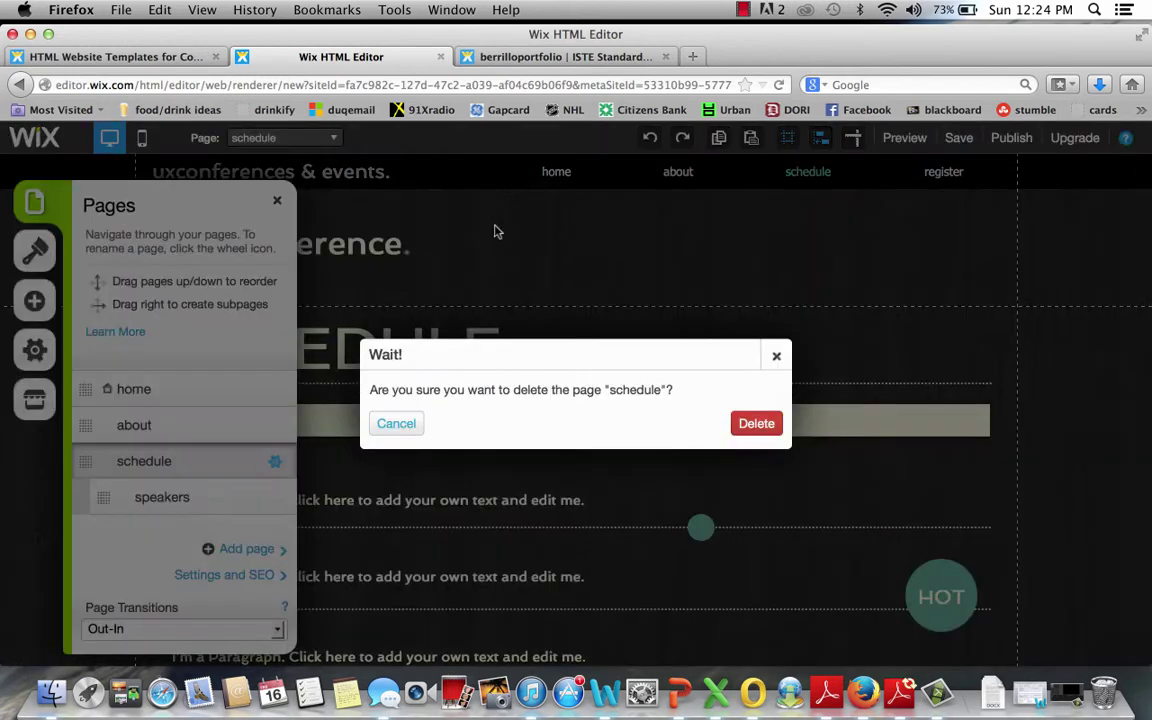
left_click(754, 422)
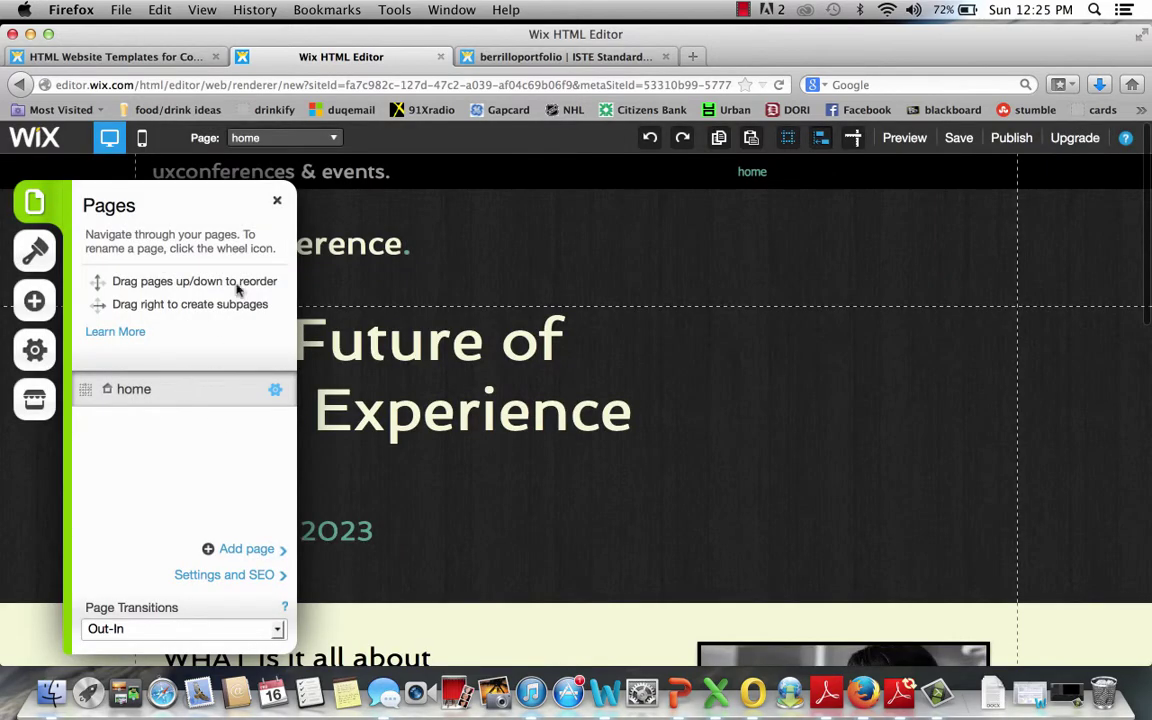
Delete the 'WHAT is it all about' strip from the home page.
left_click(277, 200)
scroll(277, 307, "down", 6)
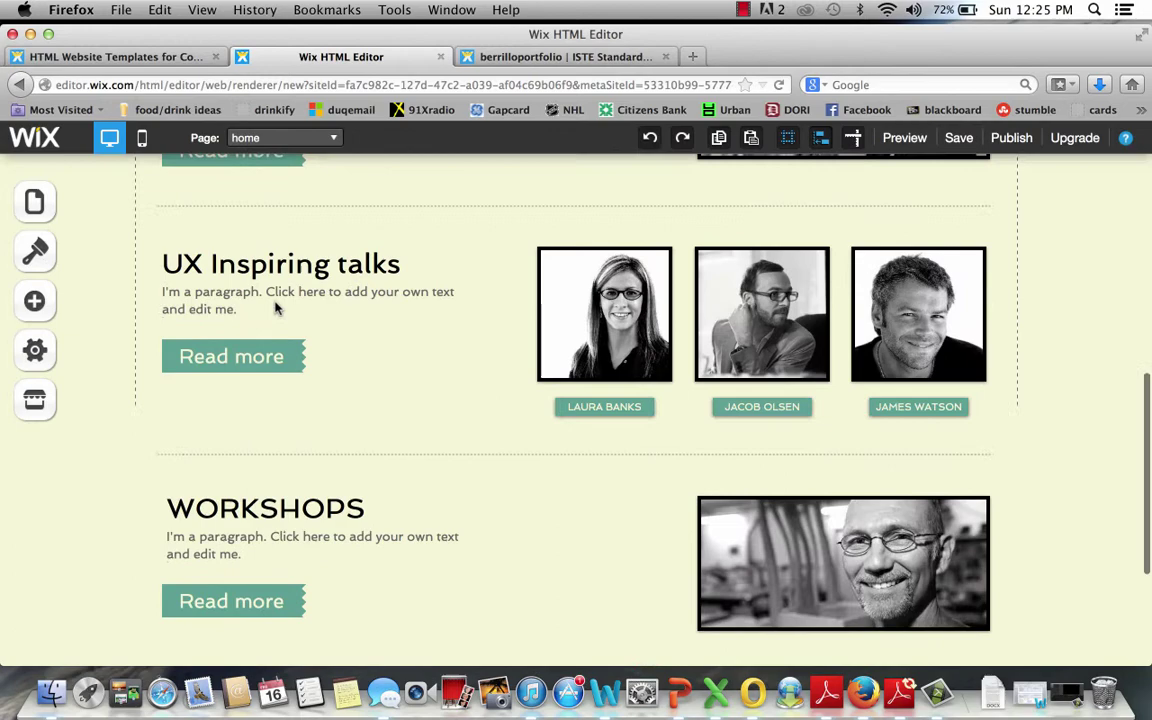
scroll(277, 307, "up", 6)
scroll(277, 307, "down", 2)
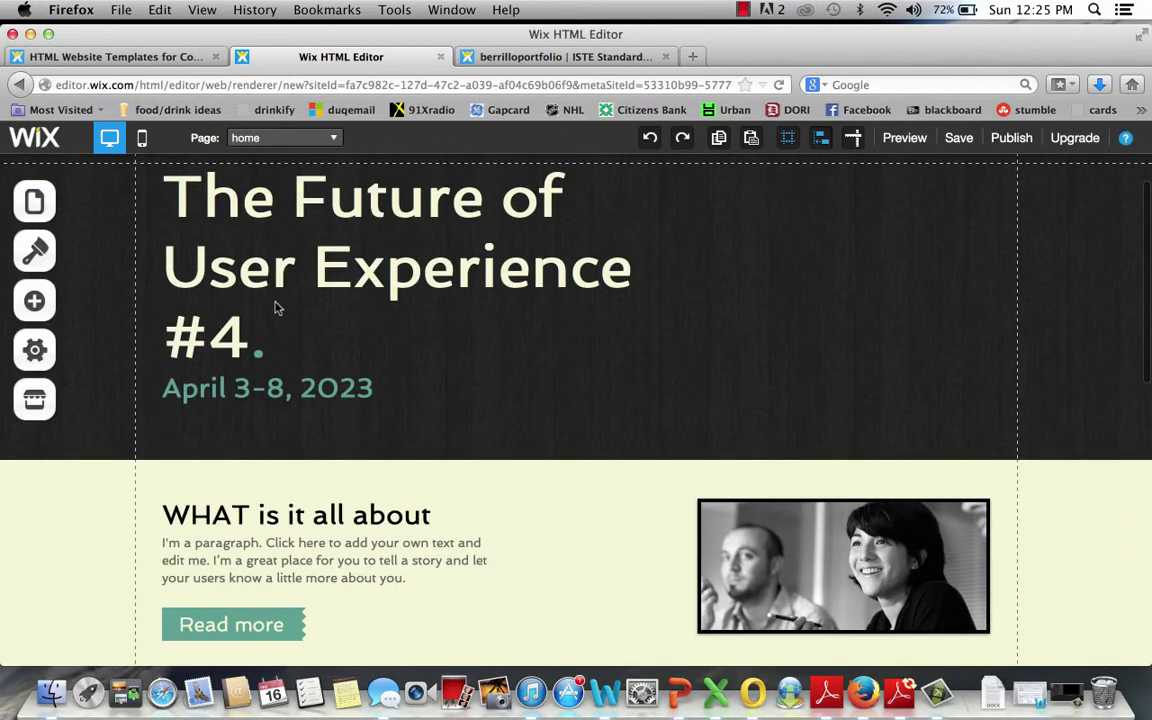
scroll(277, 308, "down", 1)
right_click(545, 490)
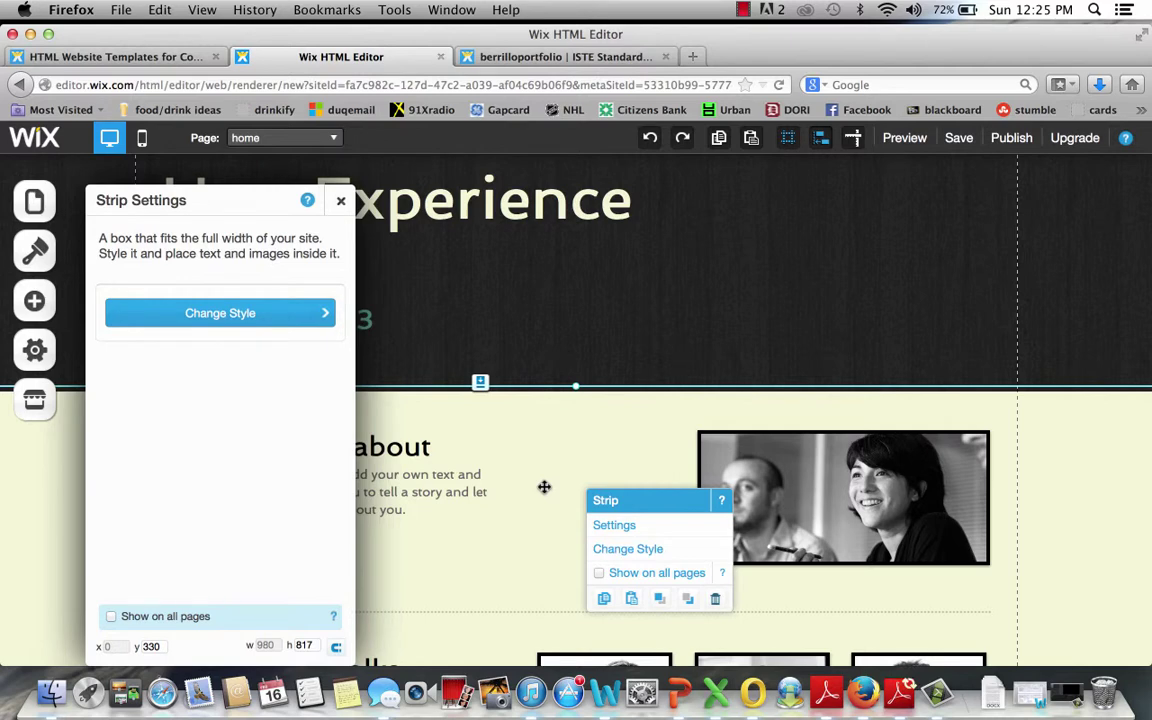
left_click(716, 600)
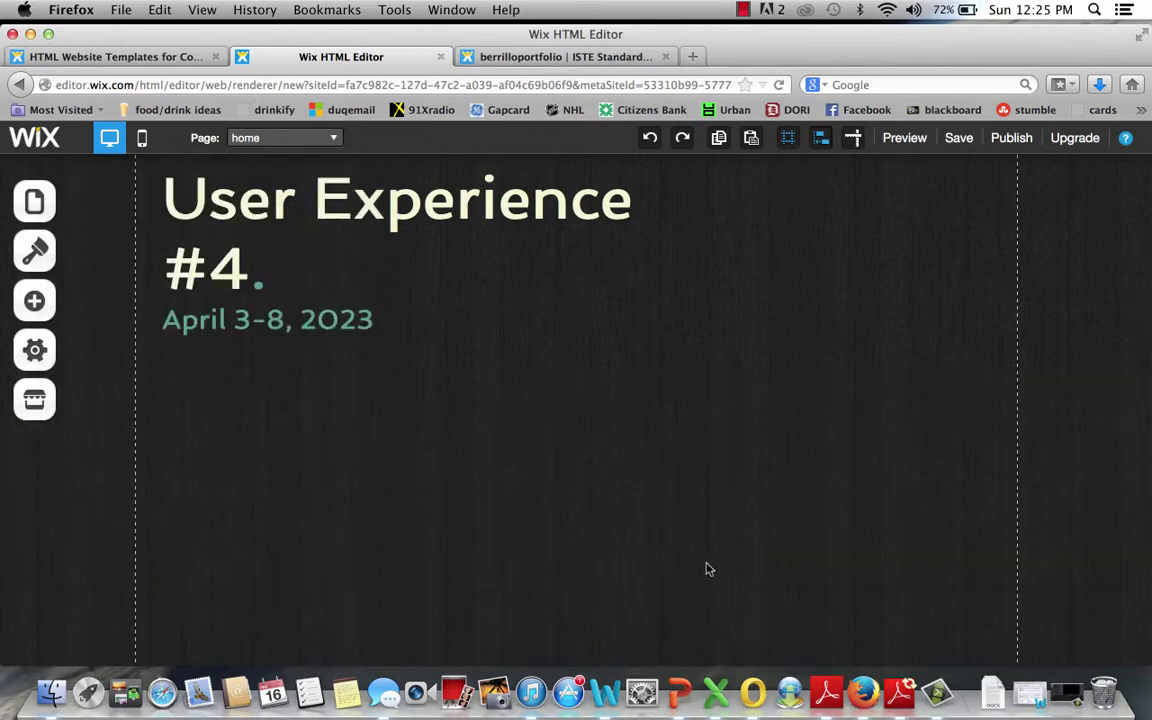
Delete 'The Future of User Experience' headline and the uxconference logo text.
scroll(690, 540, "down", 3)
scroll(683, 528, "up", 5)
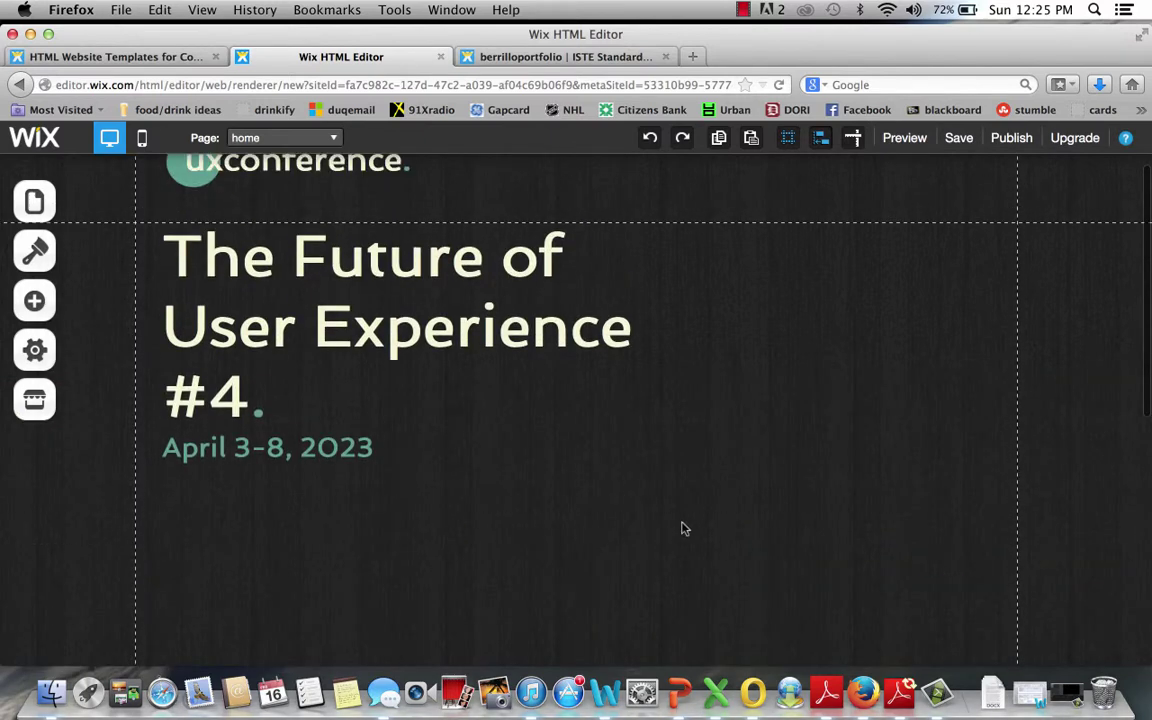
scroll(683, 528, "up", 2)
left_click(190, 362)
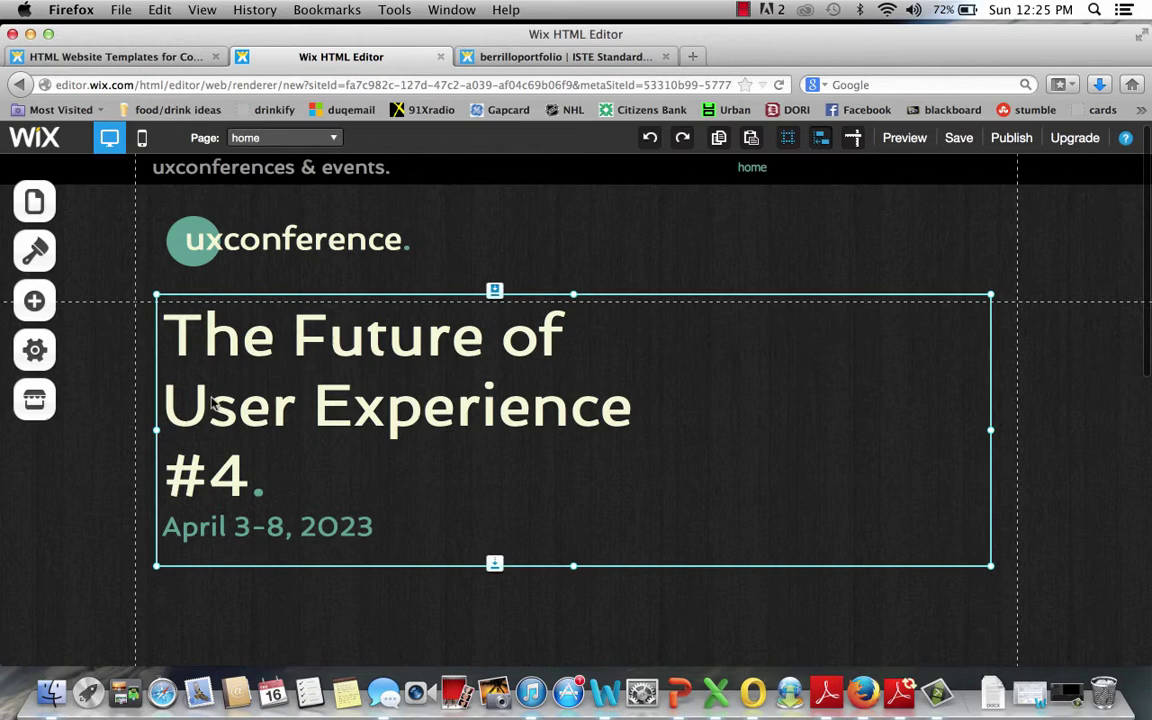
left_click(384, 511)
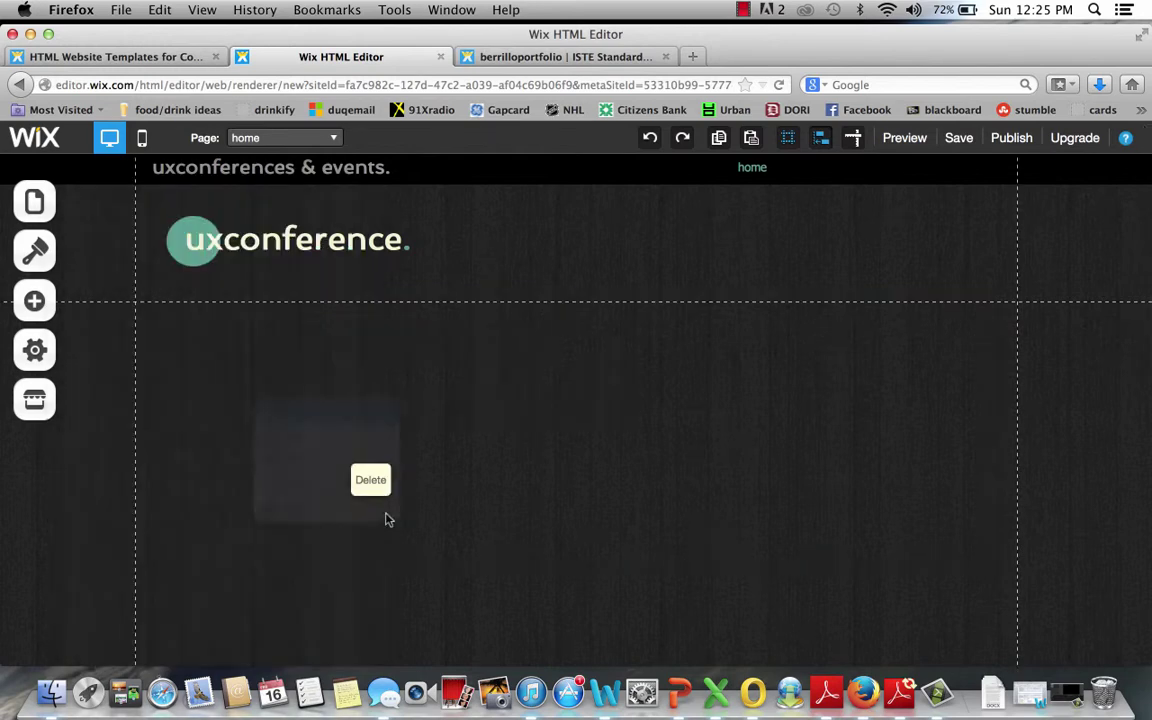
left_click(282, 260)
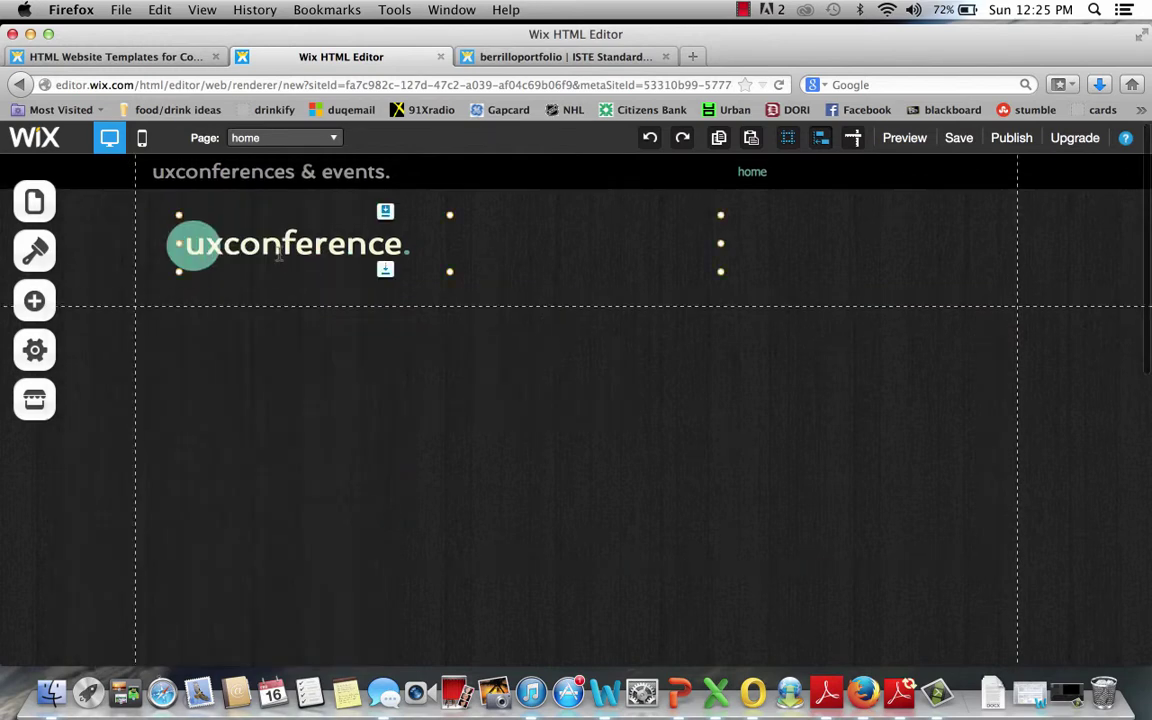
left_click(449, 368)
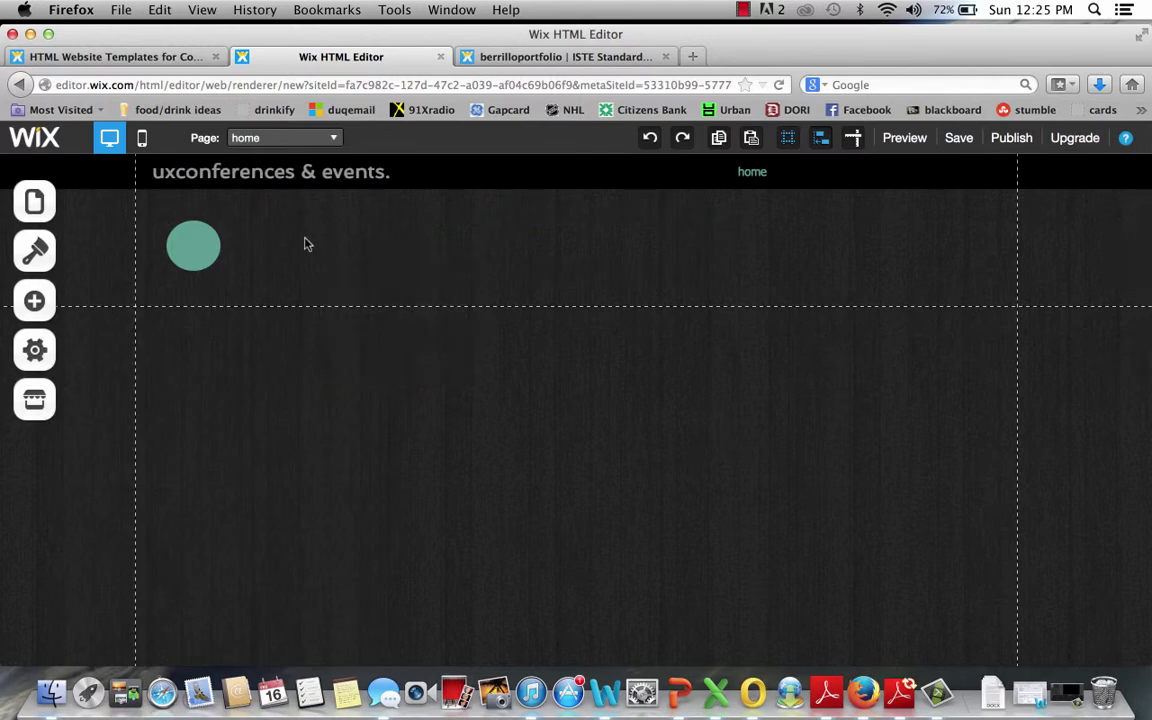
Replace the header title 'uxconferences & events.' with 'Wix 101' and open the Add panel.
left_click_drag(390, 172, 108, 137)
key("BackSpace")
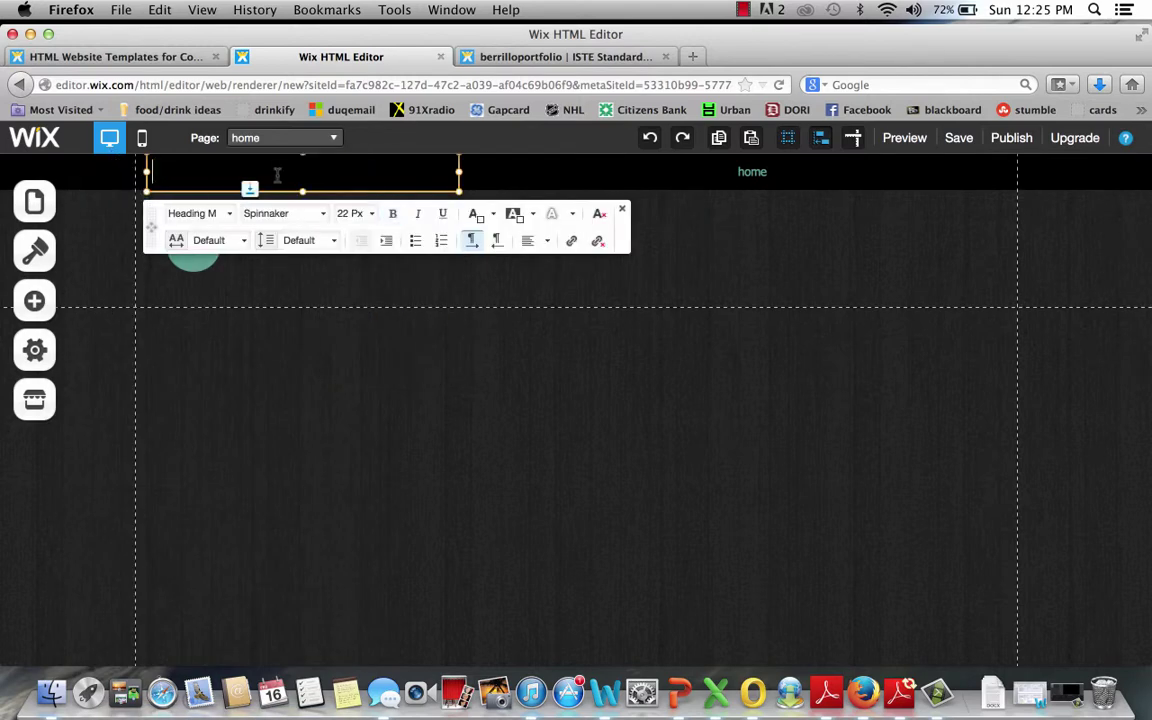
type("Wix 101")
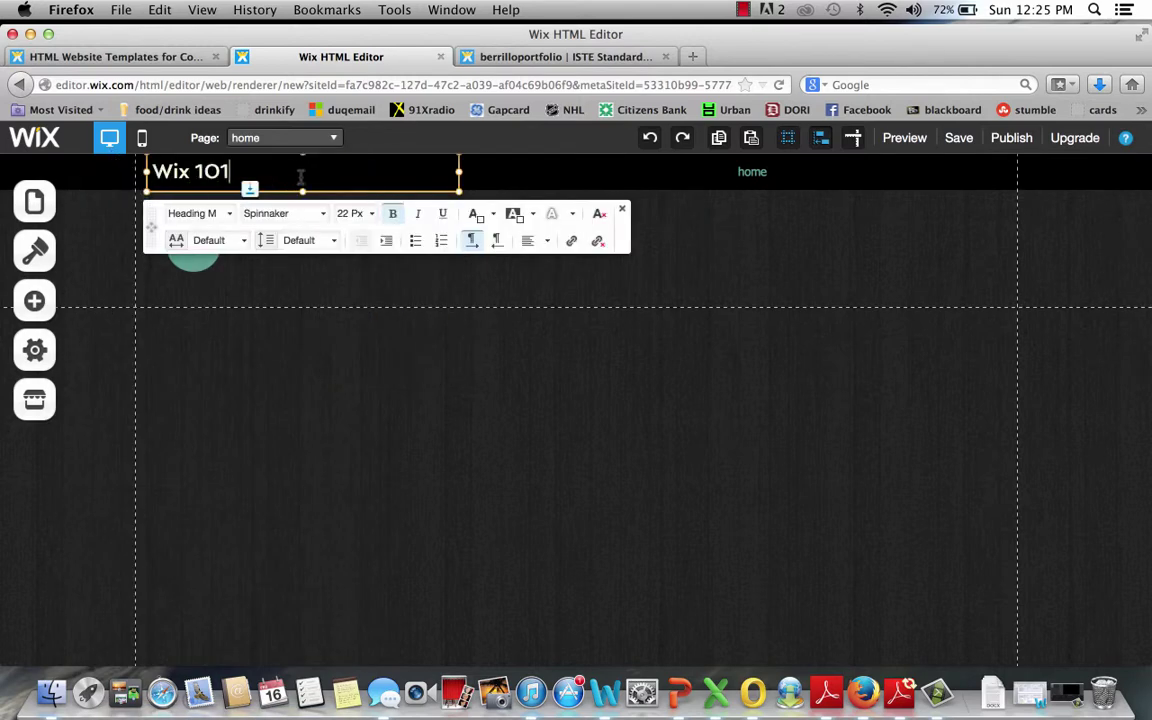
left_click(622, 213)
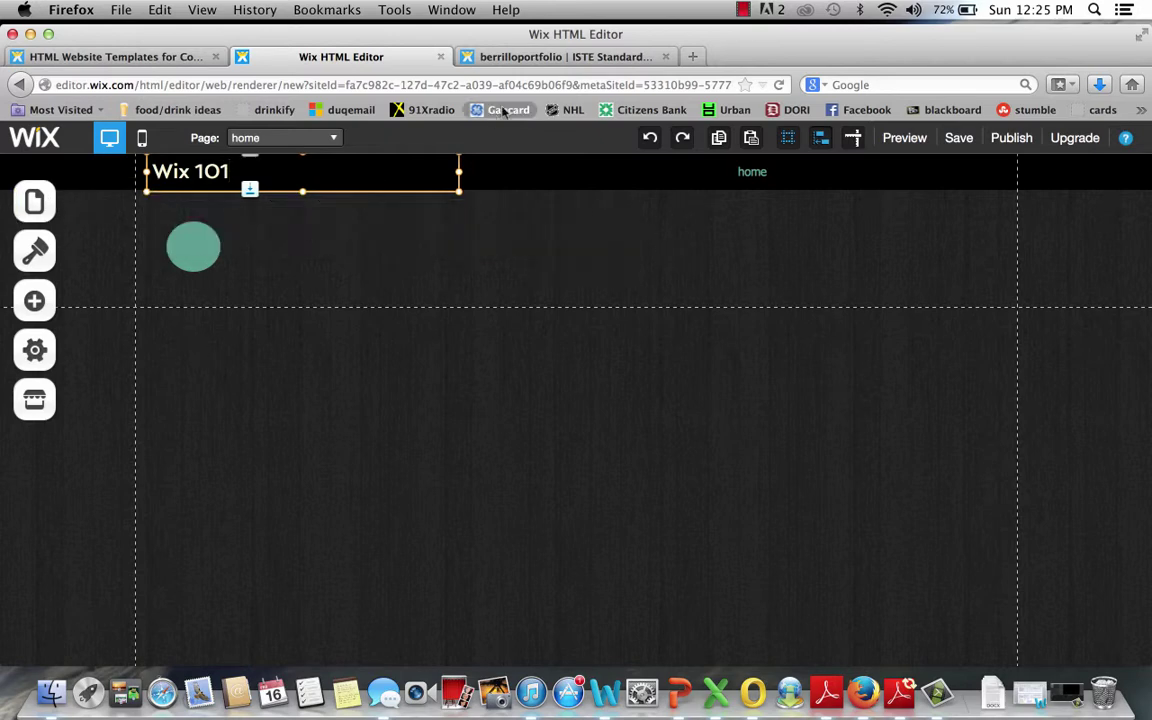
left_click(208, 248)
left_click(370, 221)
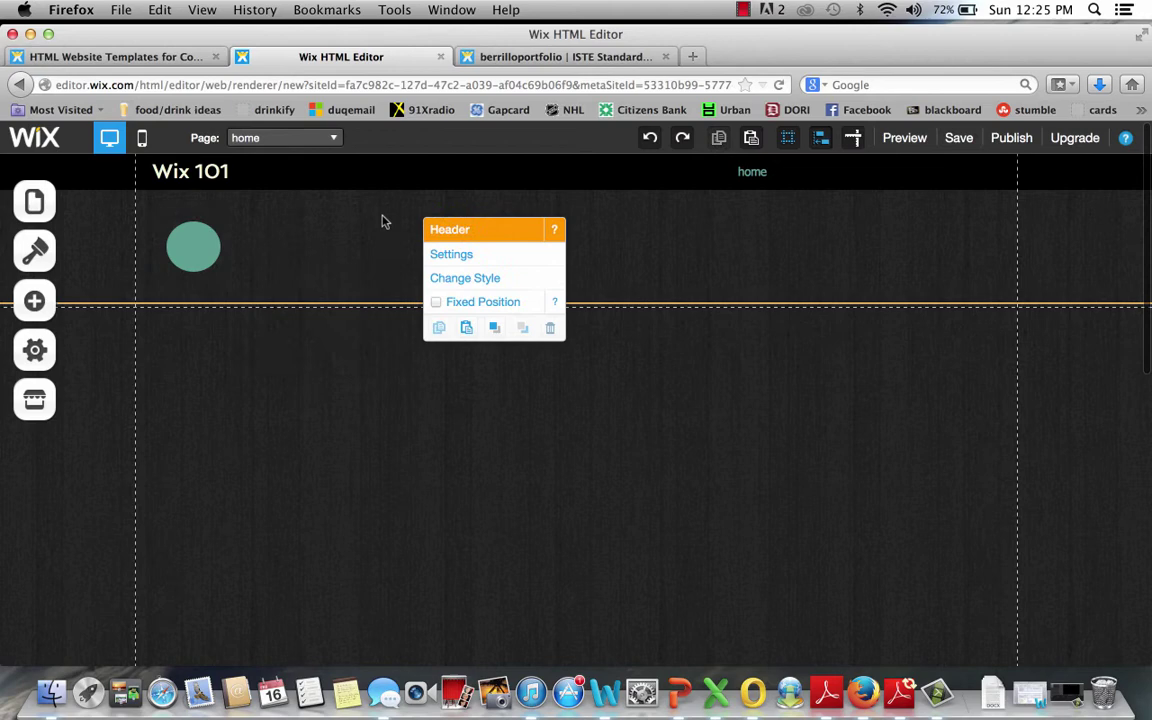
left_click(34, 301)
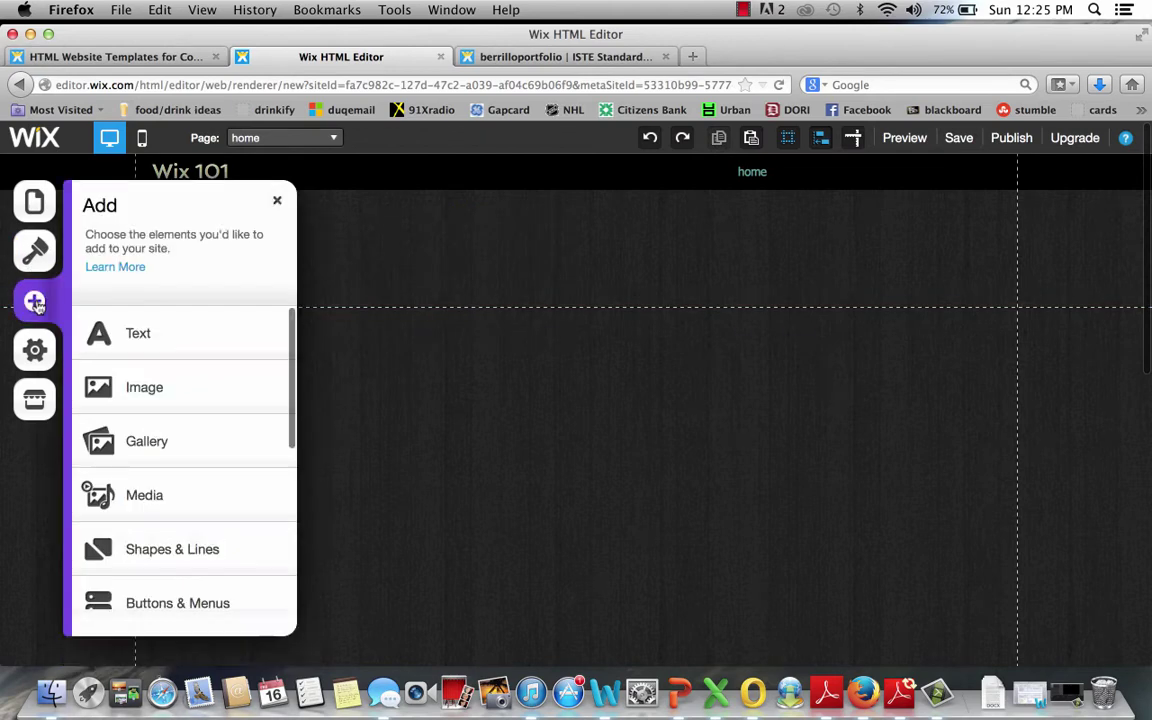
Add a Title text box and make it read 'How to use wix!'.
left_click(142, 340)
left_click(145, 371)
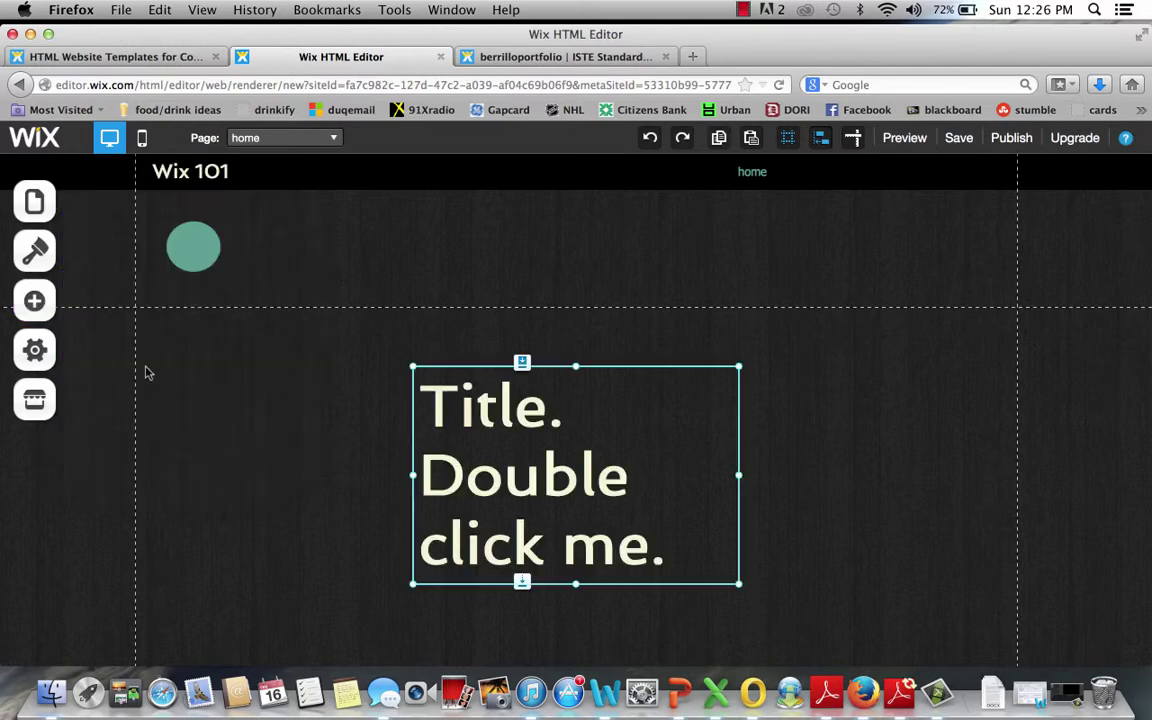
left_click(668, 551)
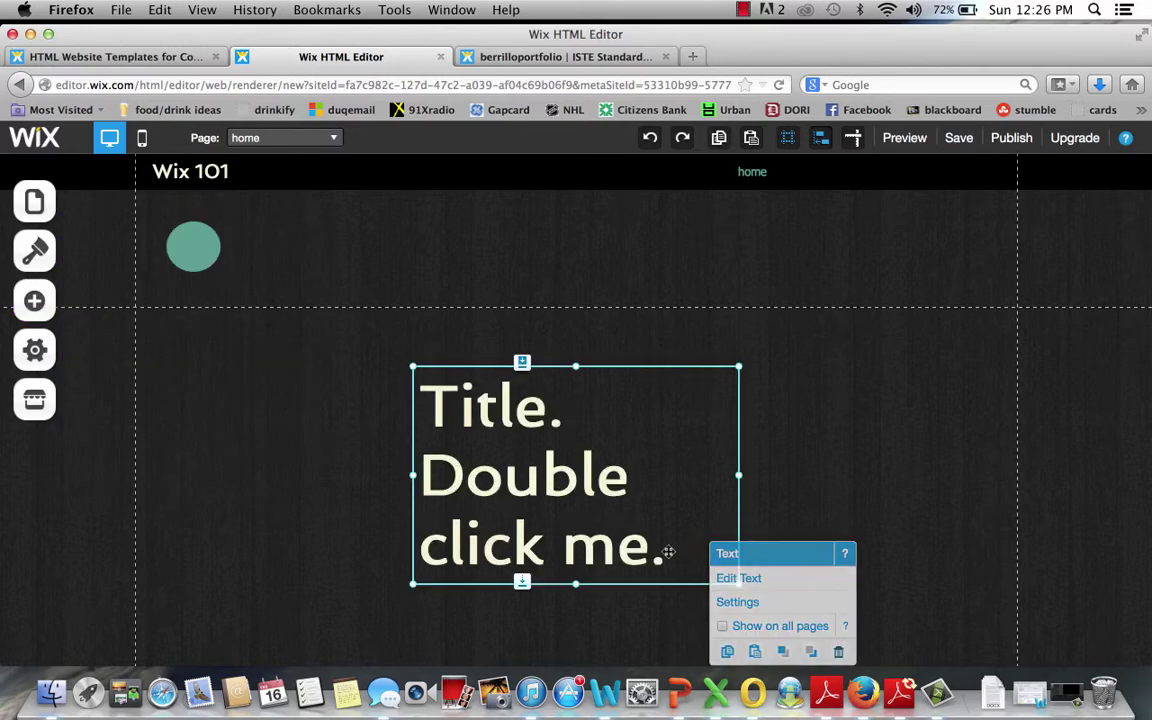
double_click(668, 552)
left_click_drag(668, 548, 362, 390)
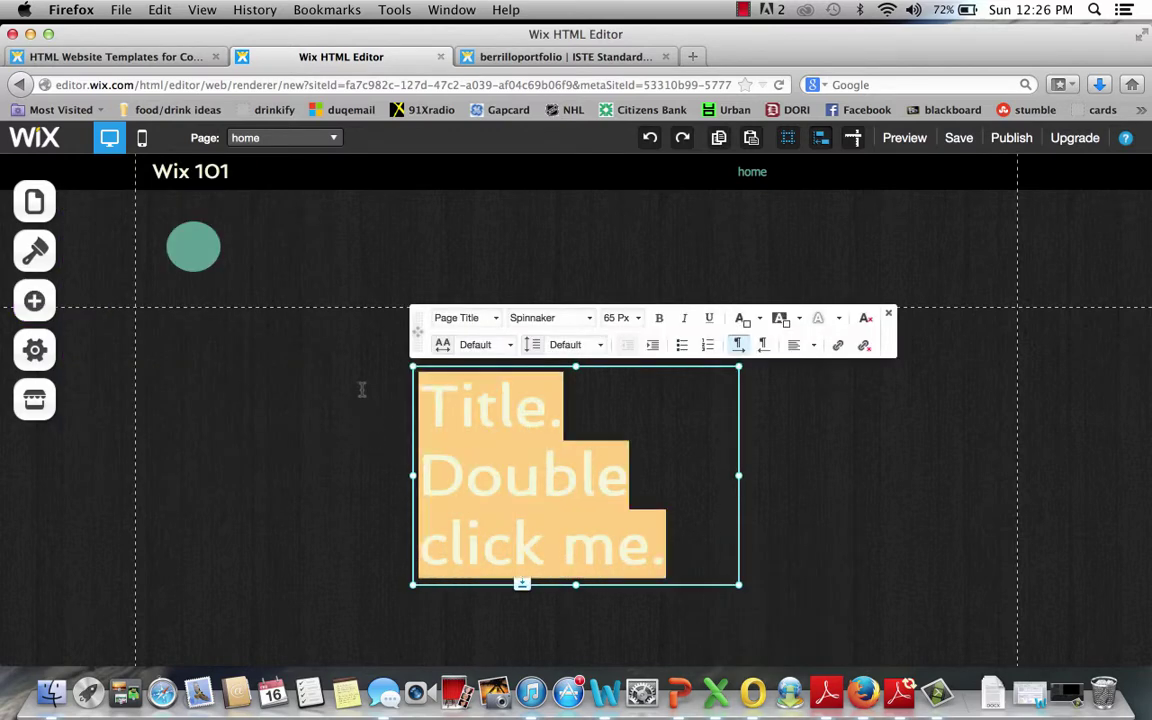
type("How tyo us")
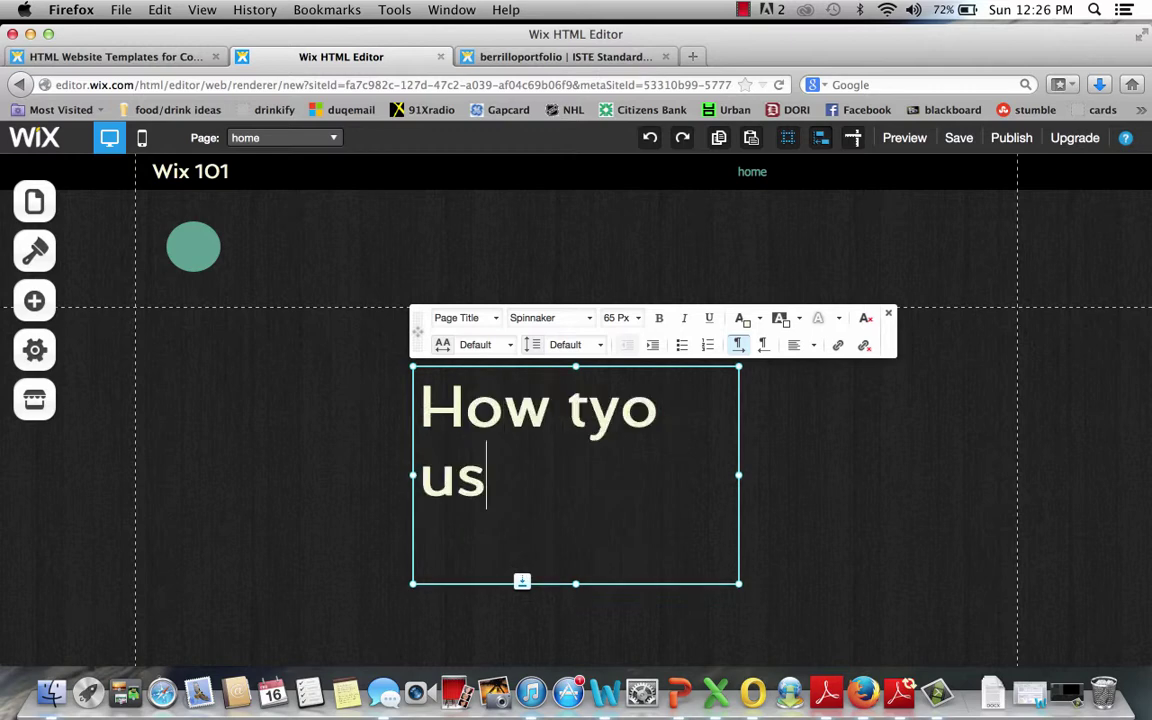
key("BackSpace")
key("BackSpace")
key("BackSpace")
key("BackSpace")
key("BackSpace")
type("o u")
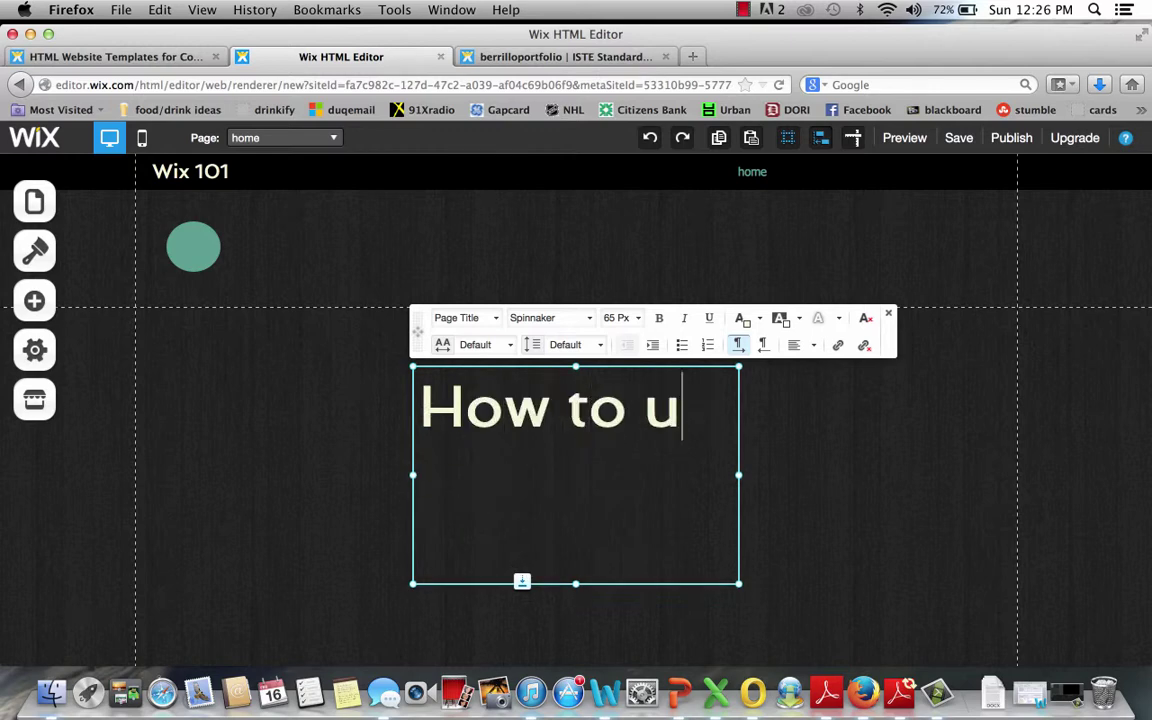
type("se wix.")
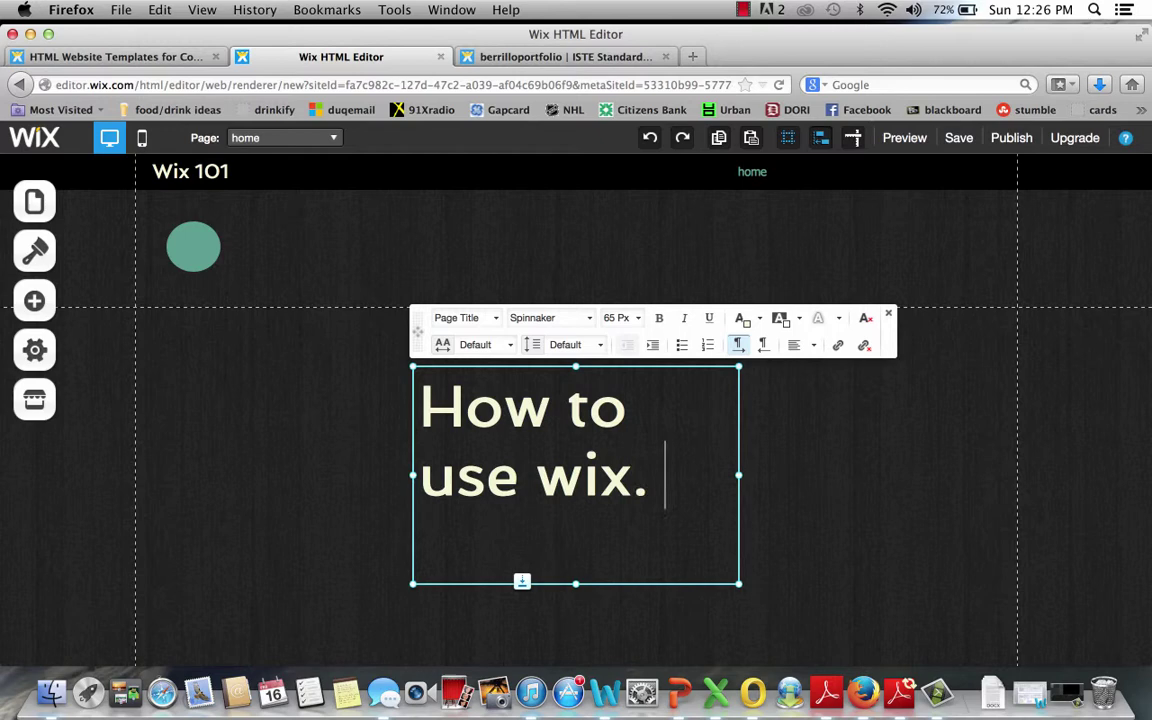
key("BackSpace")
key("BackSpace")
type("!")
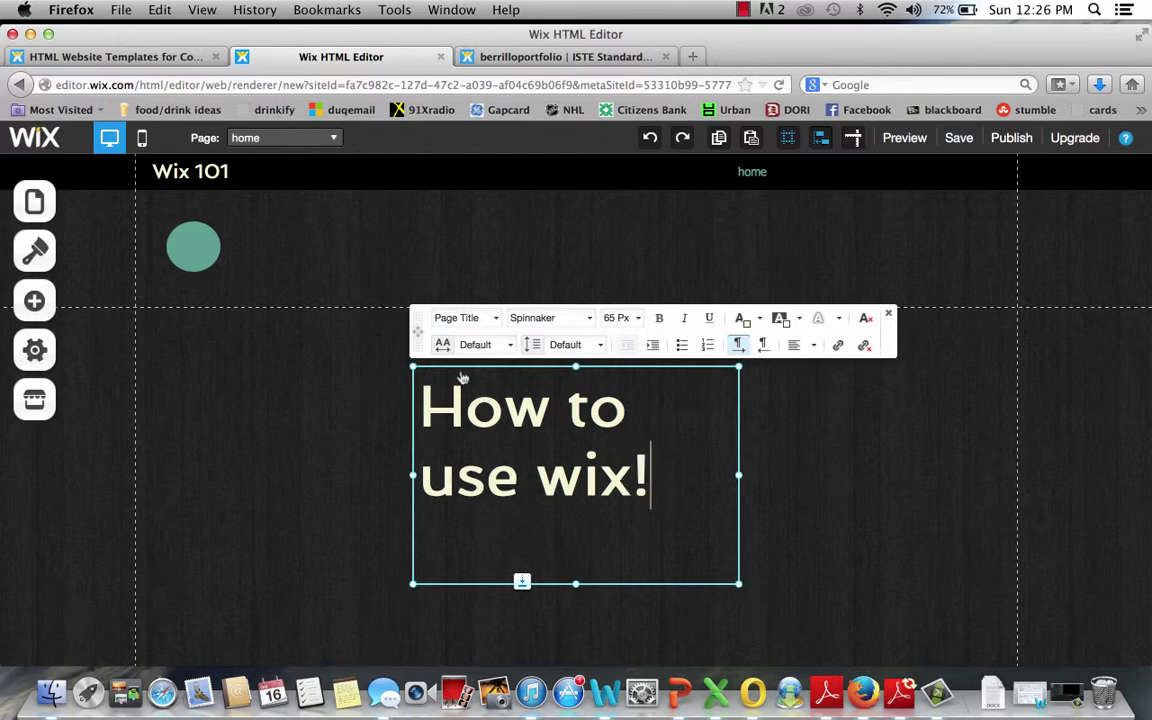
Move the heading up beside the green circle and shrink its box to one line.
left_click_drag(663, 504, 295, 247)
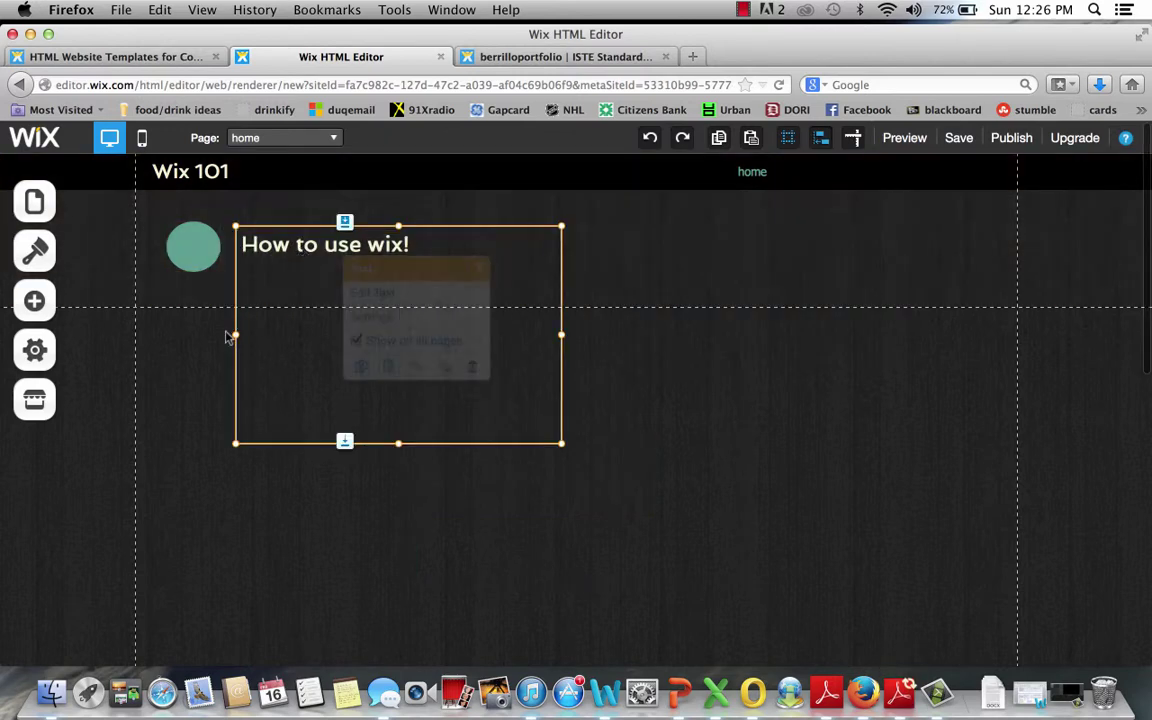
left_click_drag(400, 447, 393, 272)
scroll(110, 462, "down", 1)
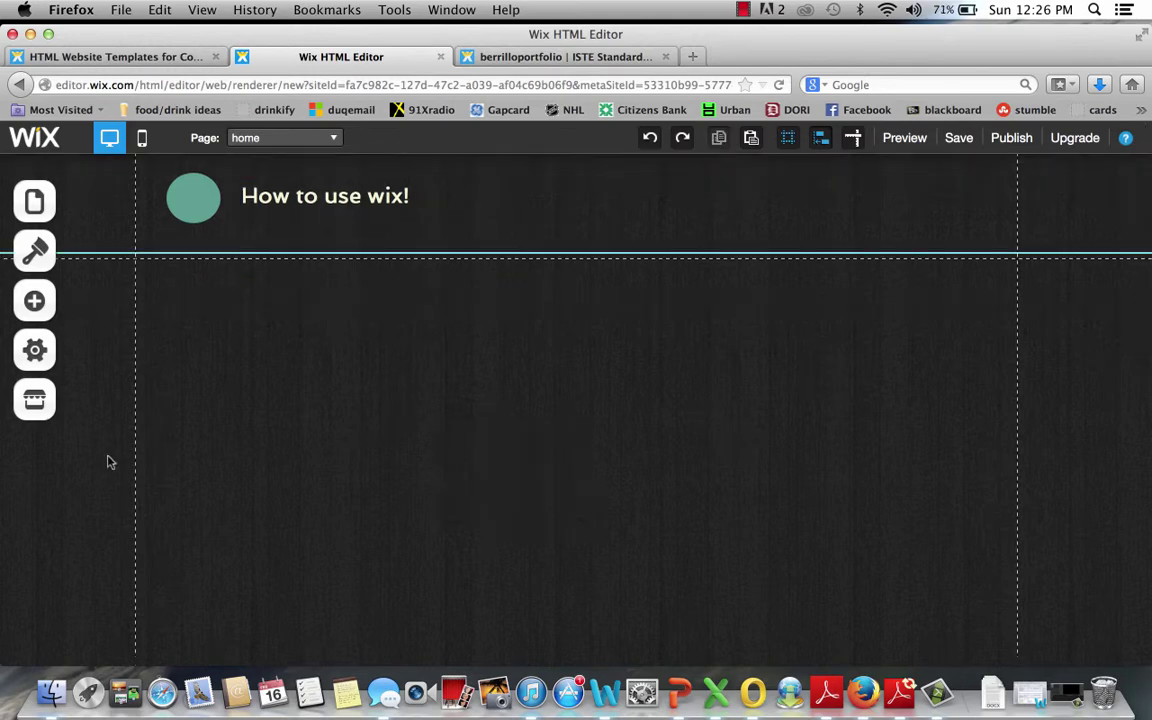
Add a clip art image mid-page, keep it upright, and open the Change Clipart library.
left_click(33, 303)
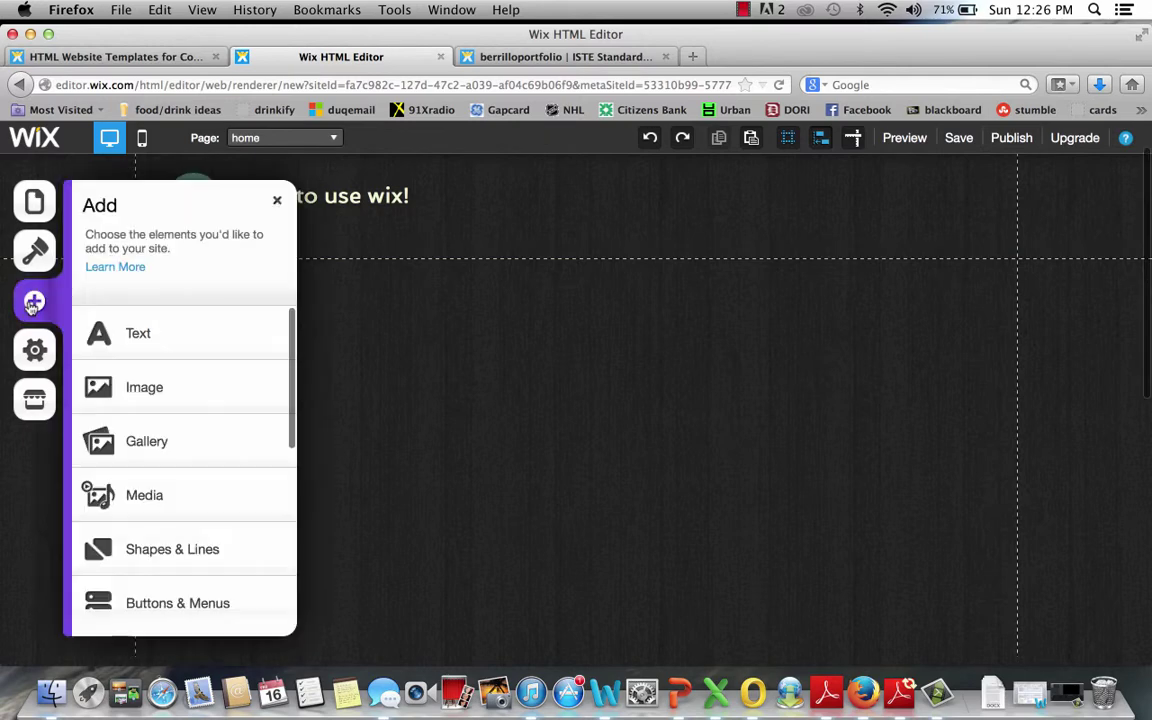
left_click(170, 390)
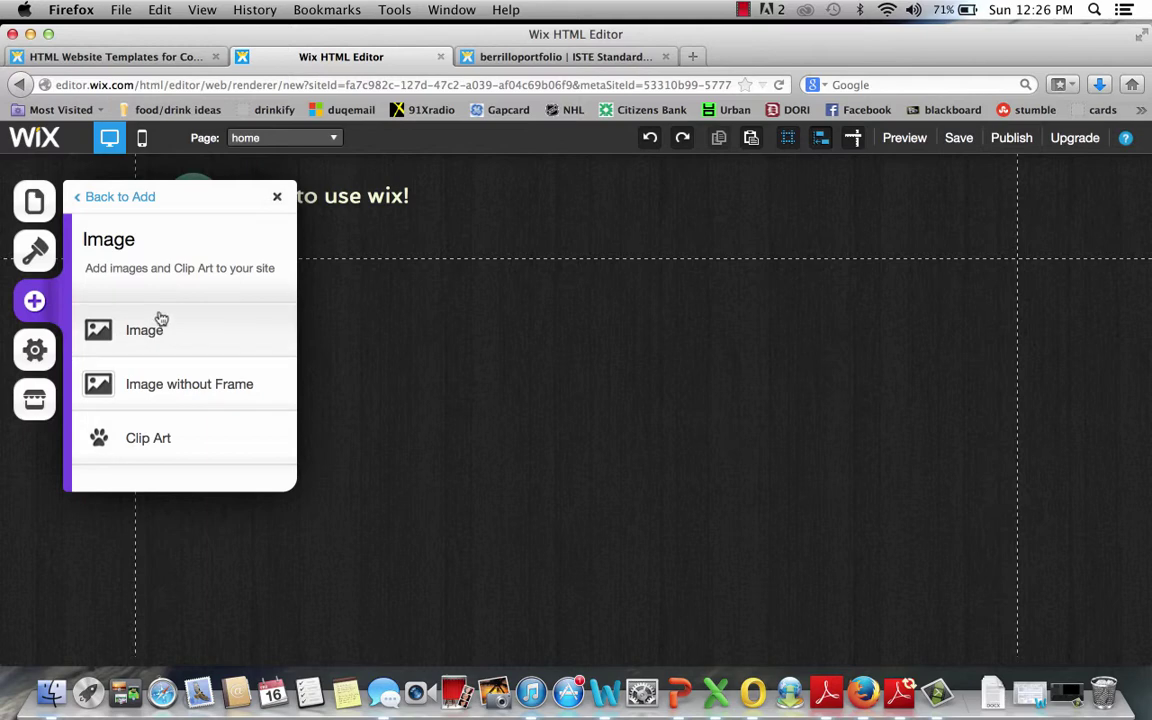
left_click(150, 439)
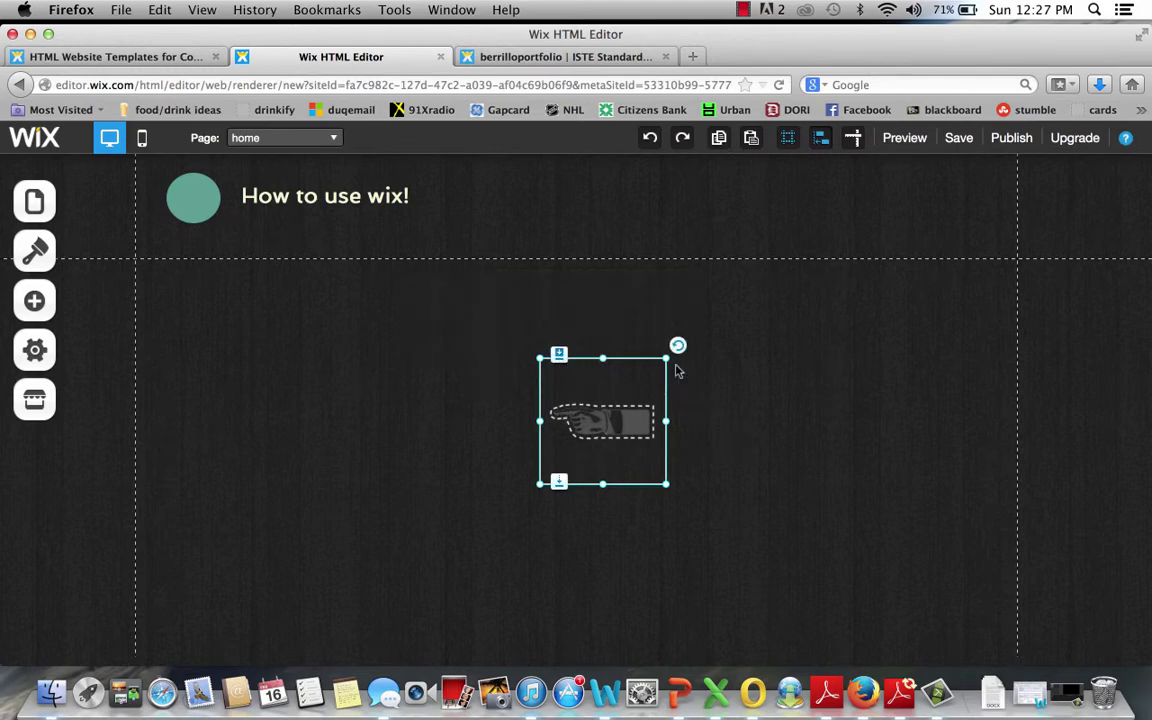
left_click_drag(678, 345, 708, 397)
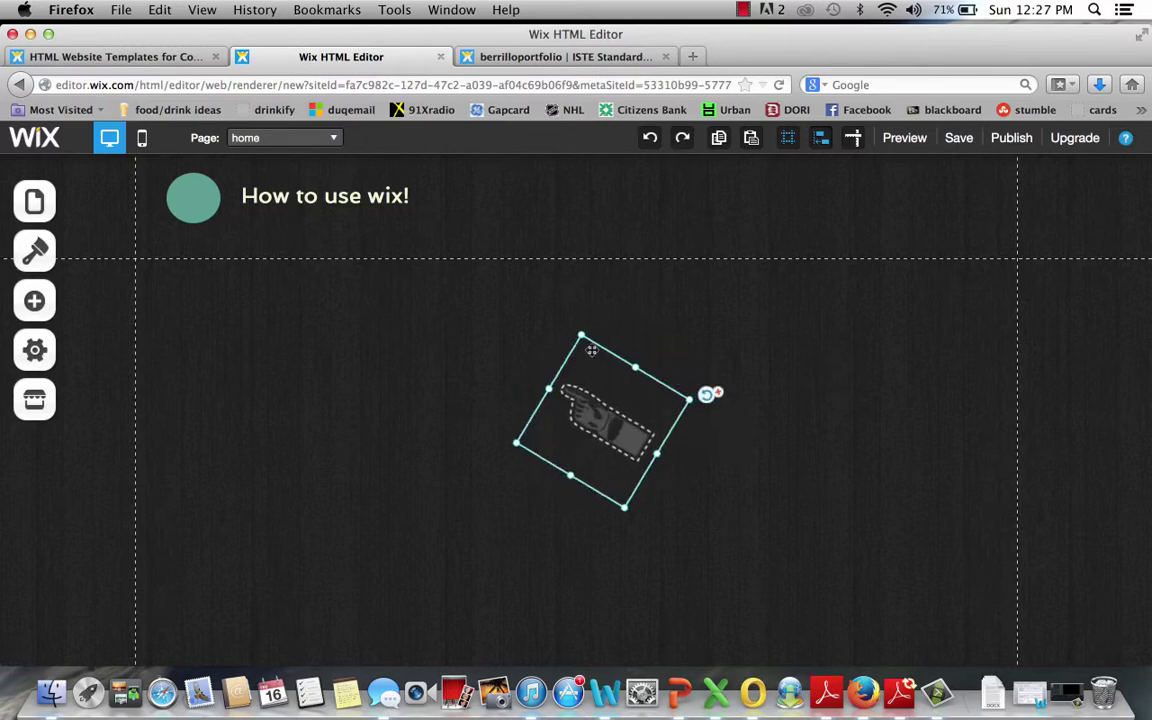
left_click(714, 393)
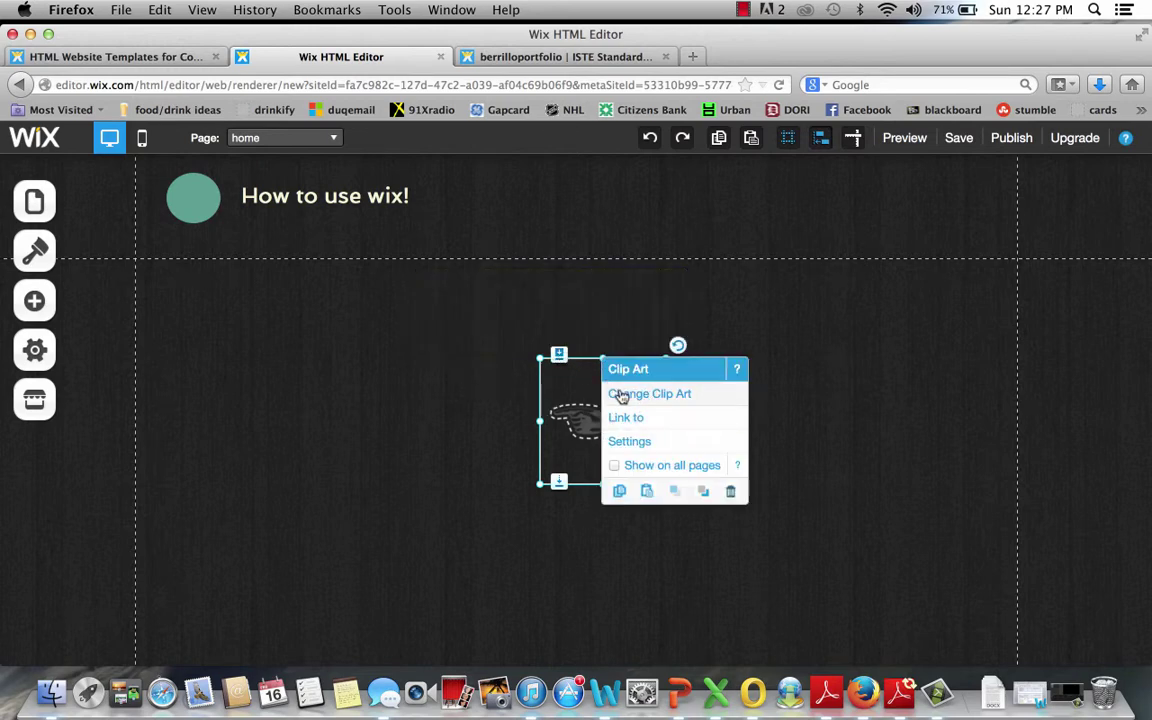
left_click(621, 396)
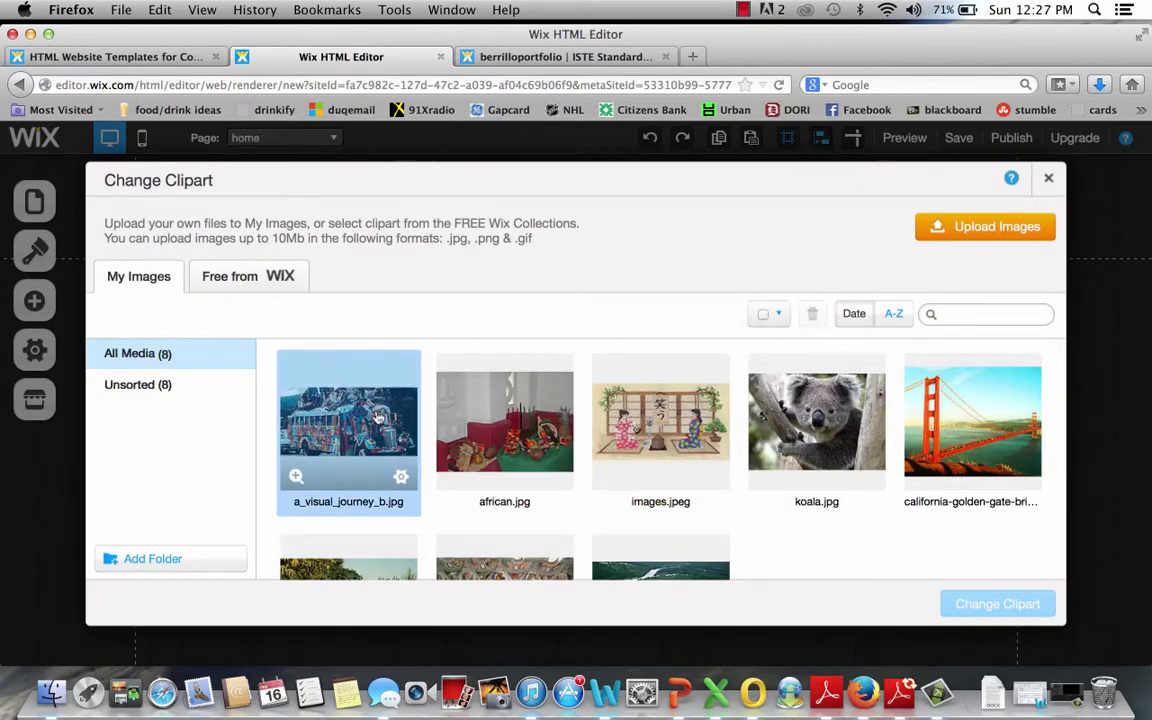
Replace the clip art with koala.jpg, enlarge it, and move it right below the heading.
scroll(385, 440, "down", 5)
scroll(384, 456, "up", 5)
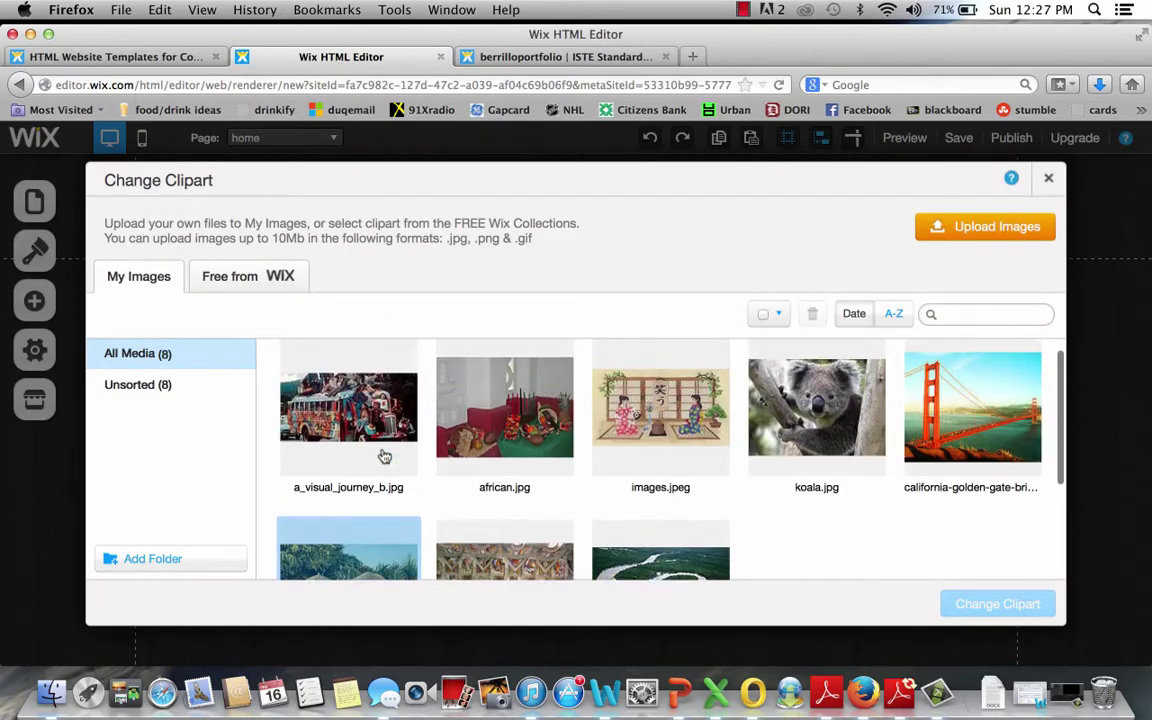
double_click(810, 430)
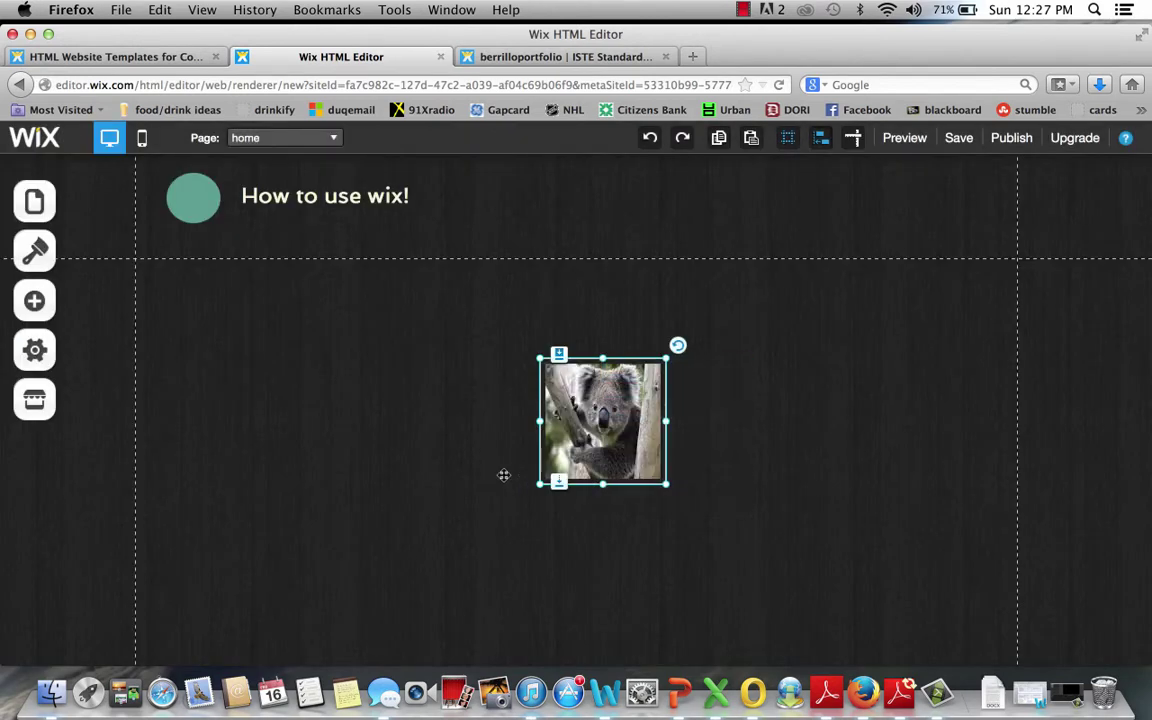
left_click_drag(667, 486, 783, 589)
left_click(668, 463)
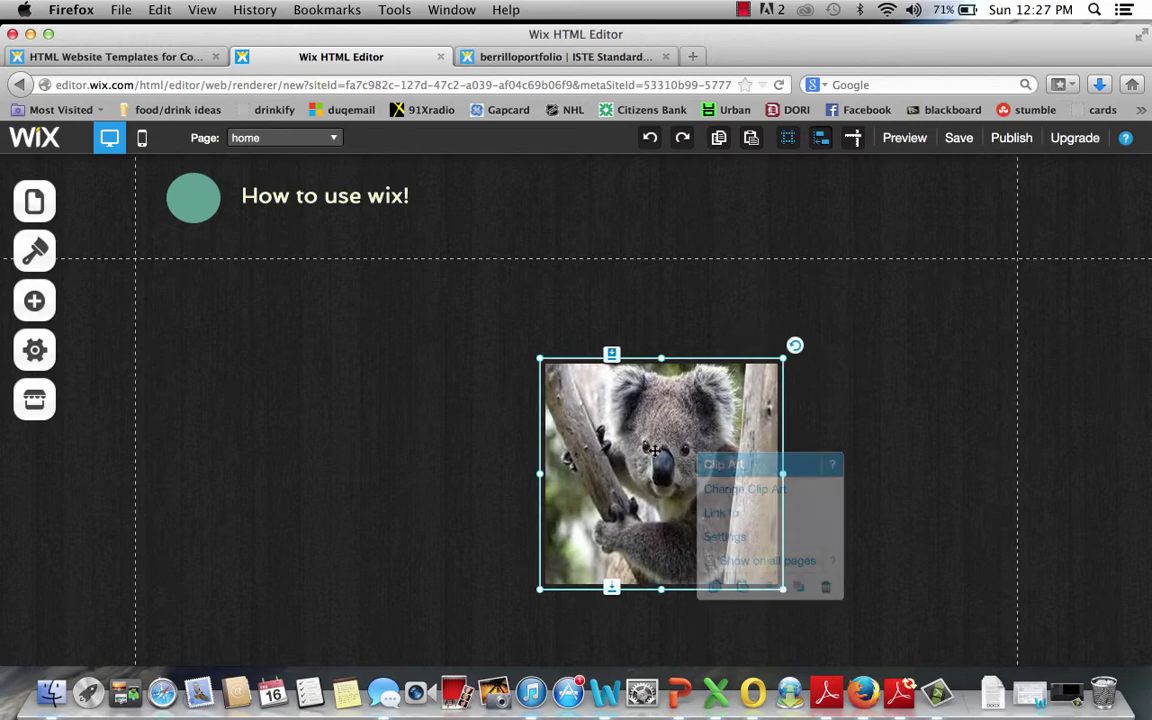
left_click_drag(690, 432, 790, 386)
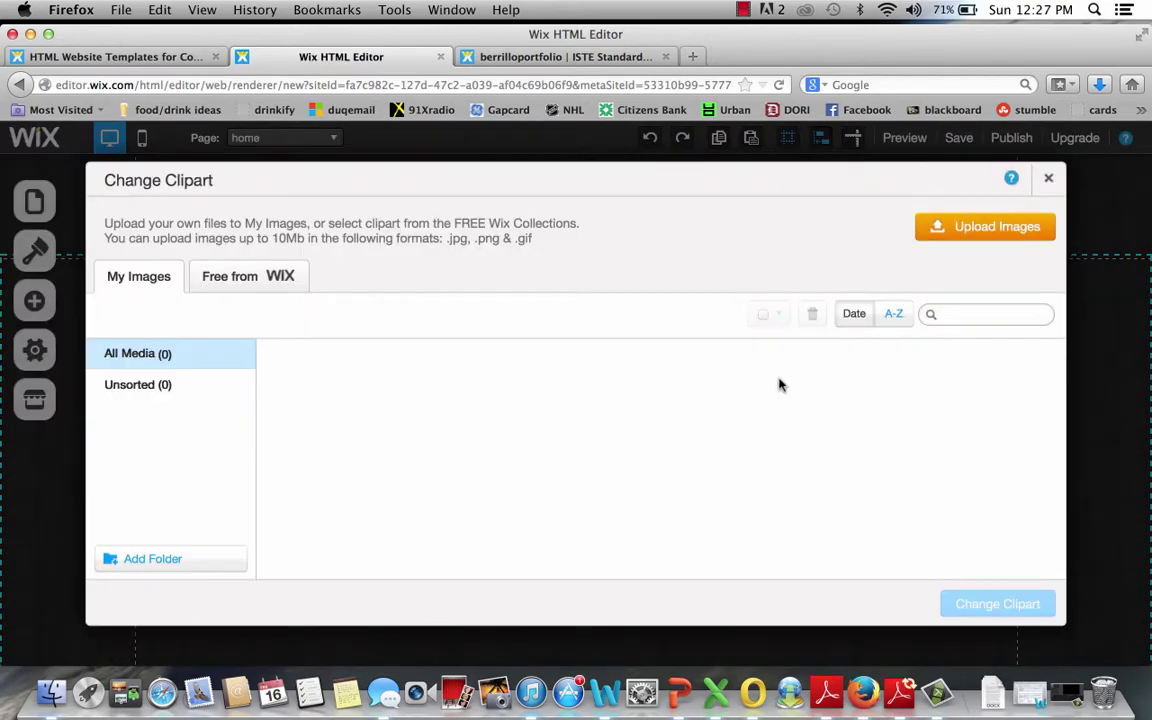
left_click(1048, 180)
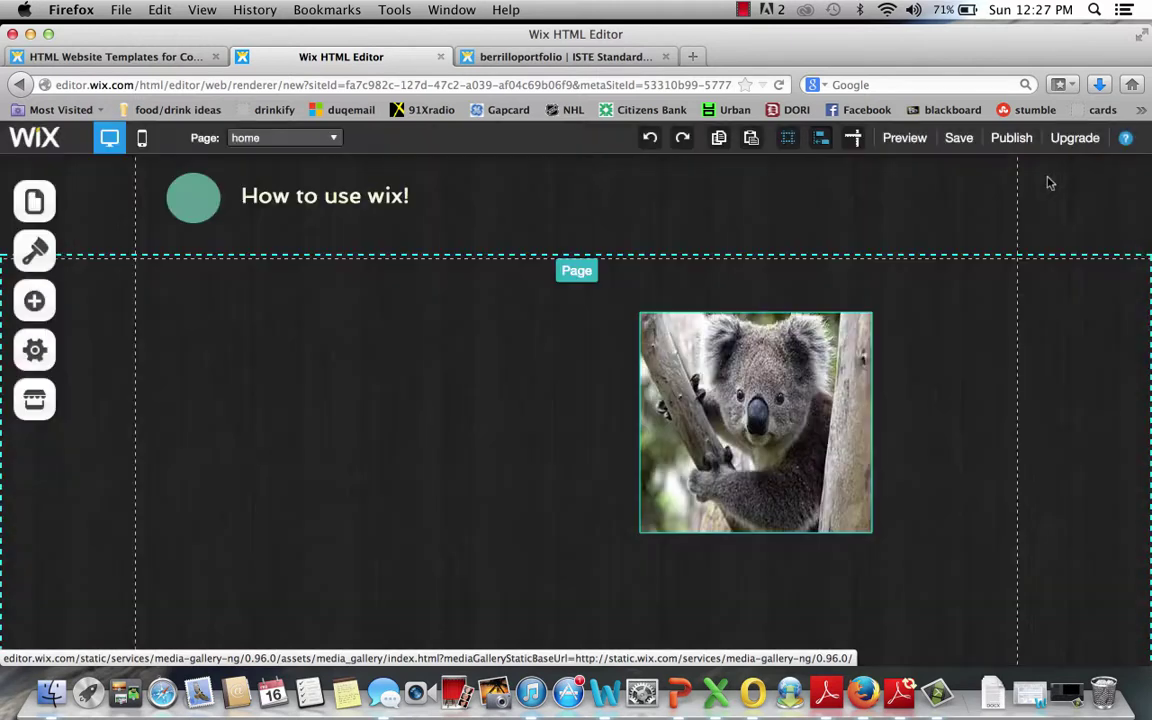
left_click_drag(745, 422, 770, 414)
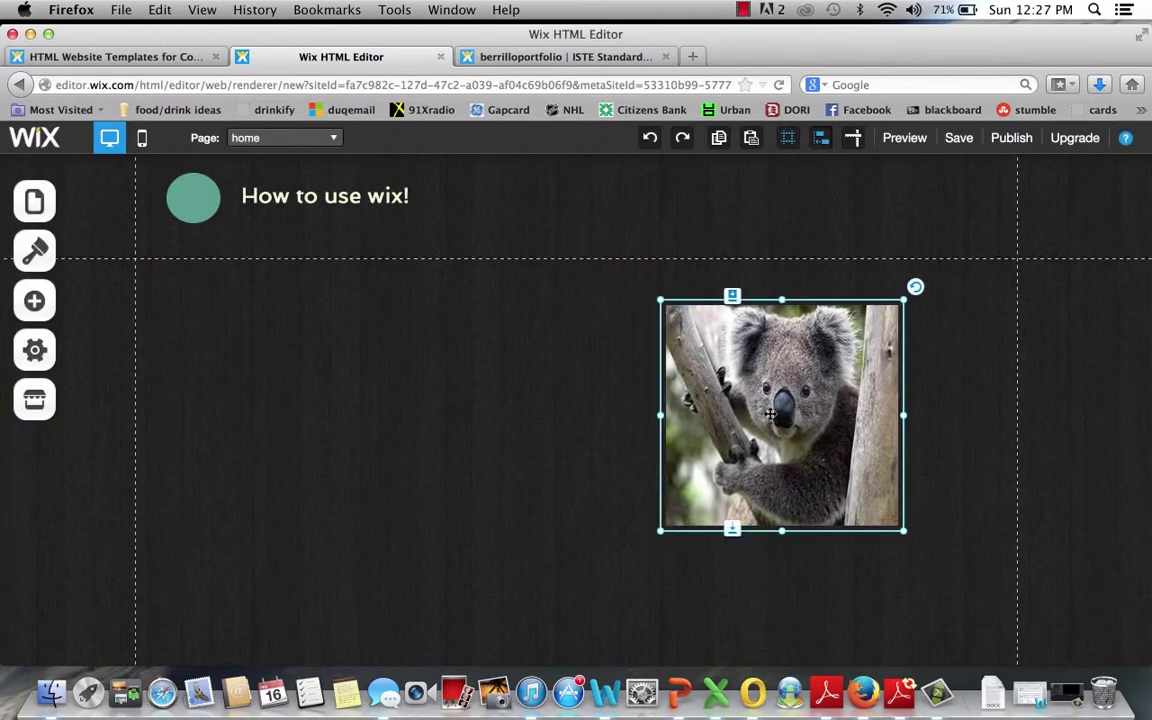
left_click(437, 400)
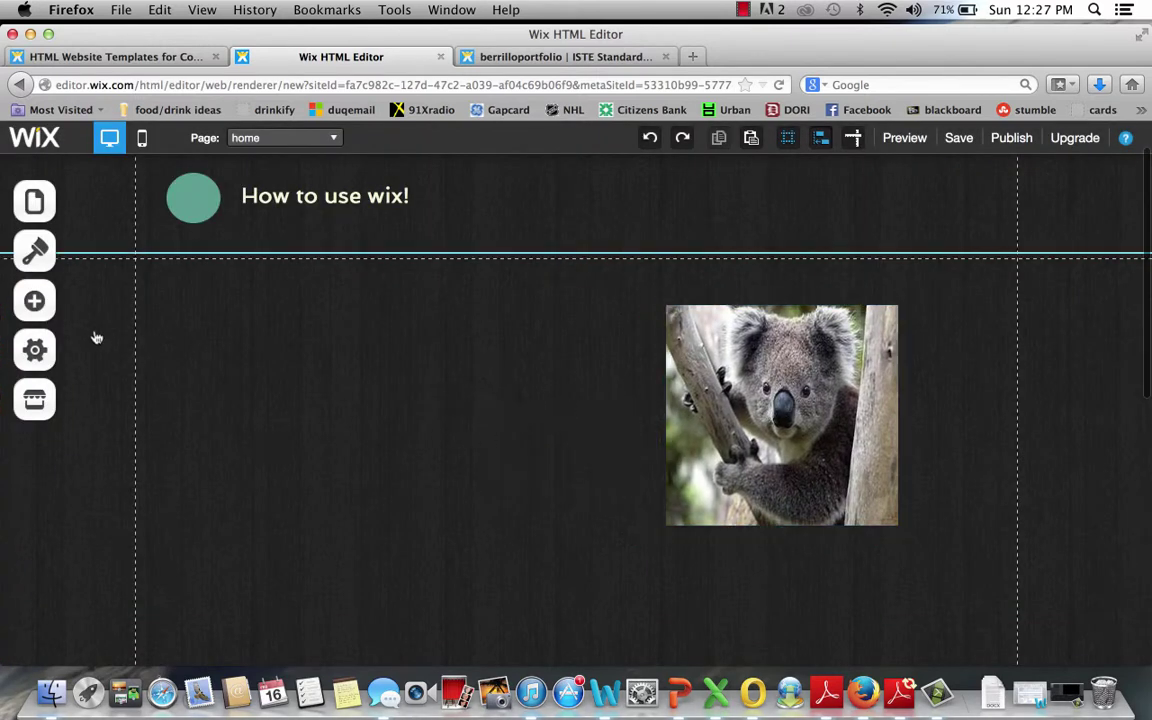
Add a new Title text box and place it left of the koala image.
left_click(34, 300)
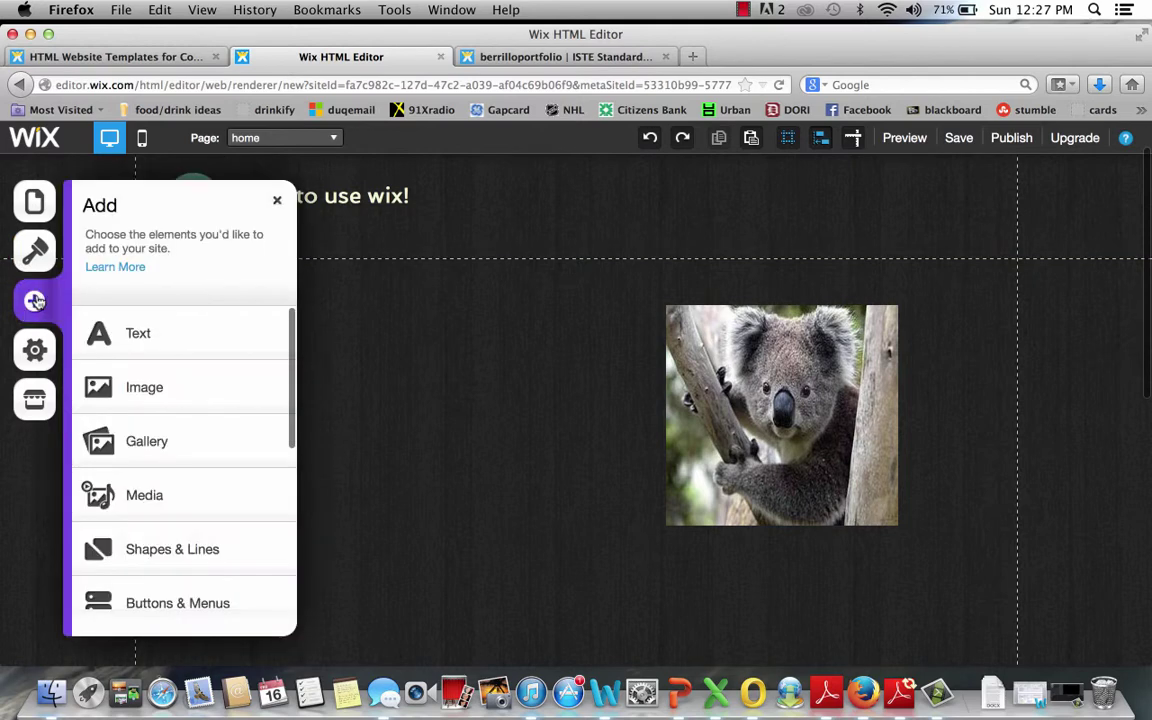
left_click(112, 330)
left_click(122, 366)
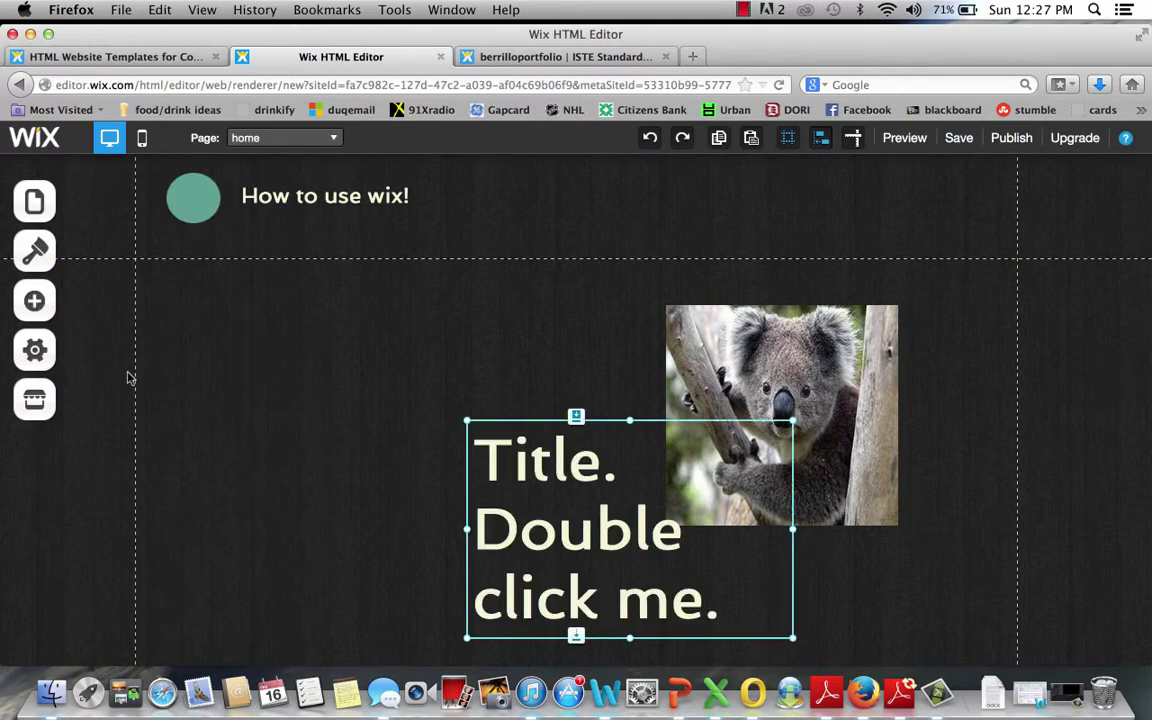
left_click_drag(524, 488, 382, 363)
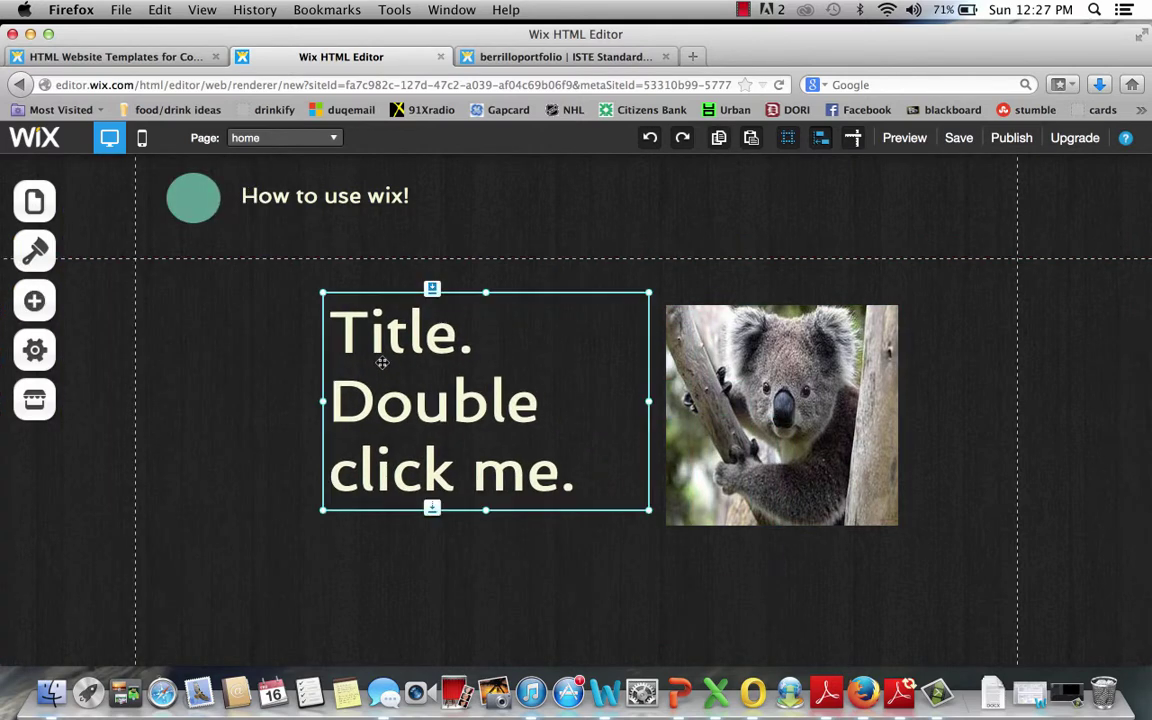
Replace the title's placeholder text with 'How cute!'.
left_click(438, 403)
double_click(438, 403)
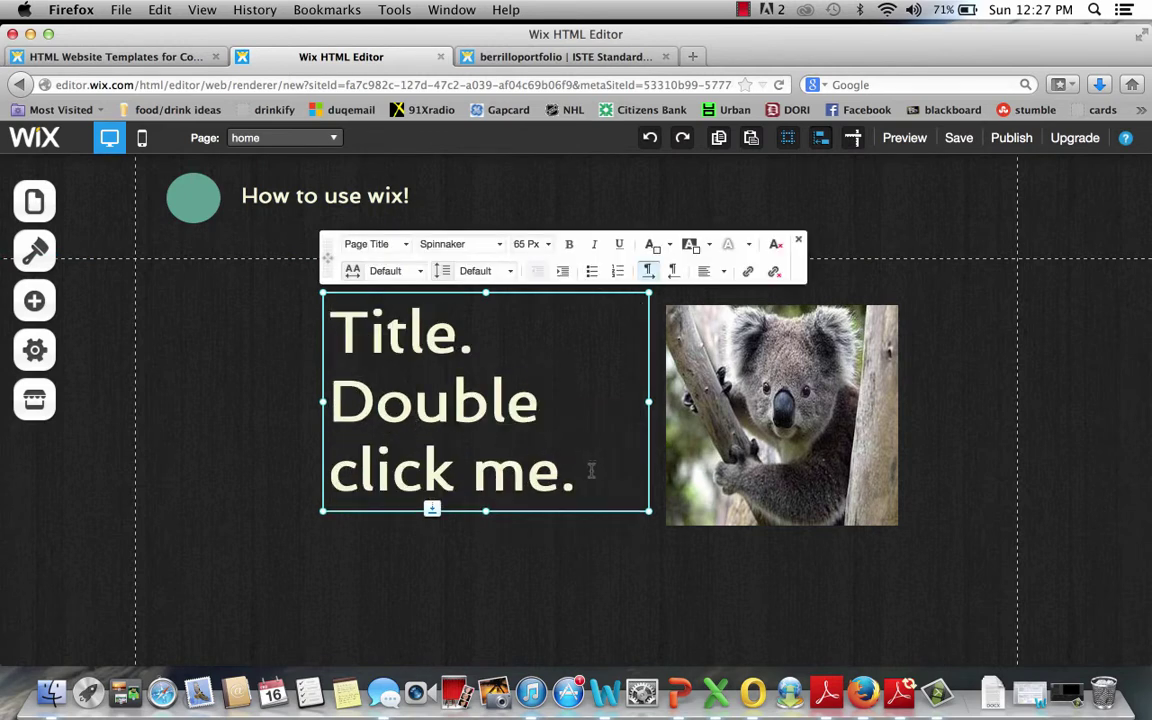
left_click_drag(590, 472, 341, 336)
type("How")
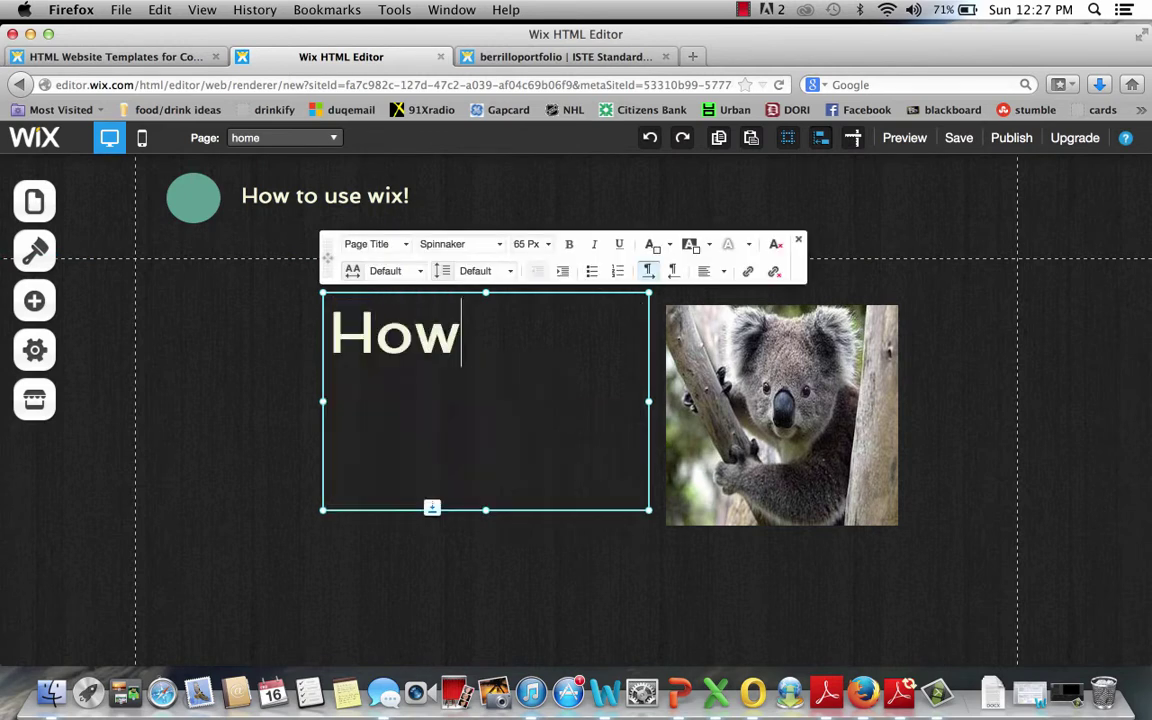
type(" cute!")
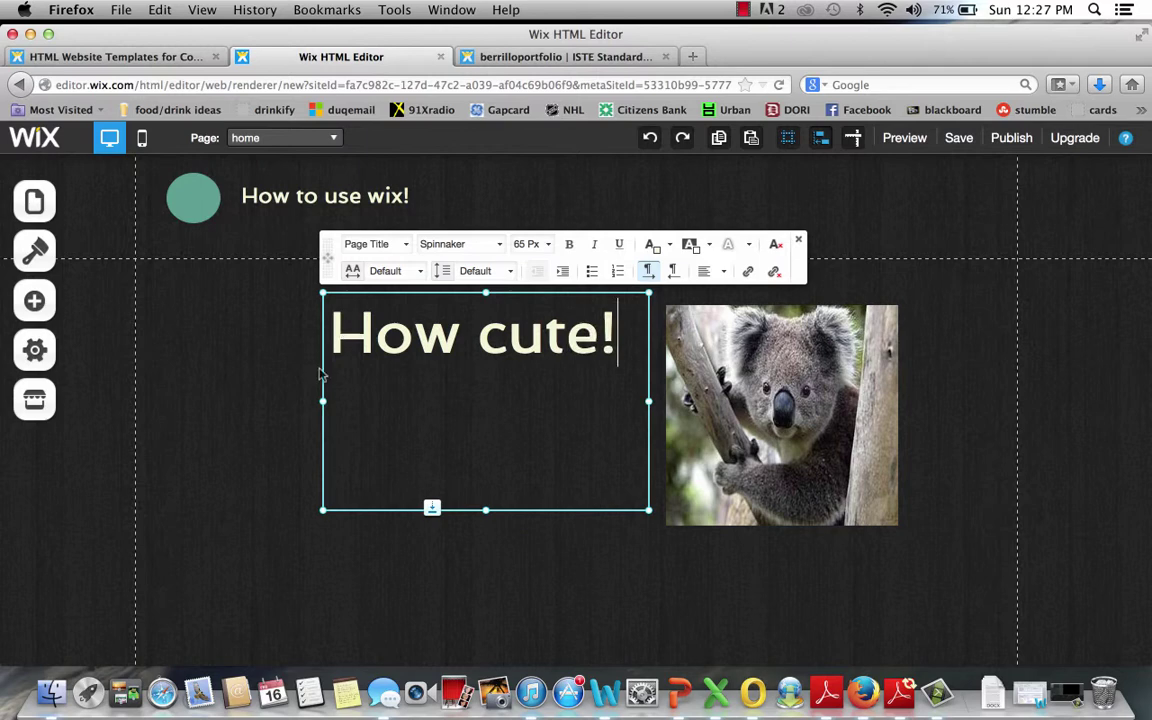
left_click(280, 414)
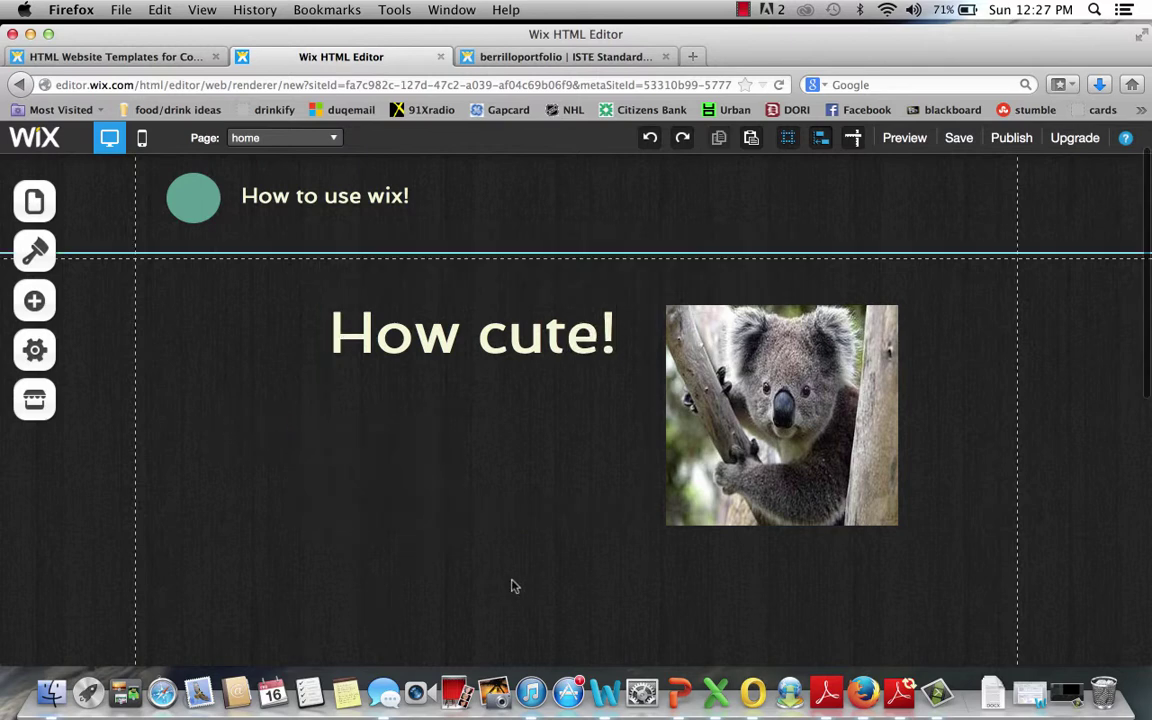
scroll(514, 586, "down", 2)
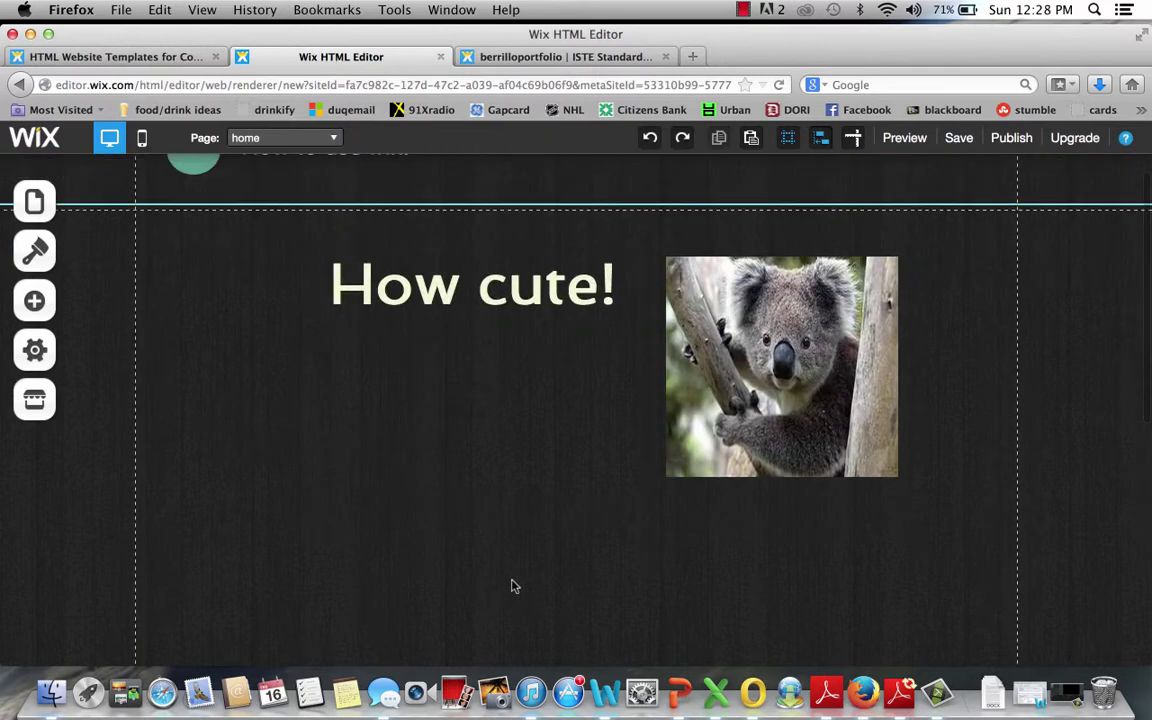
scroll(340, 327, "up", 3)
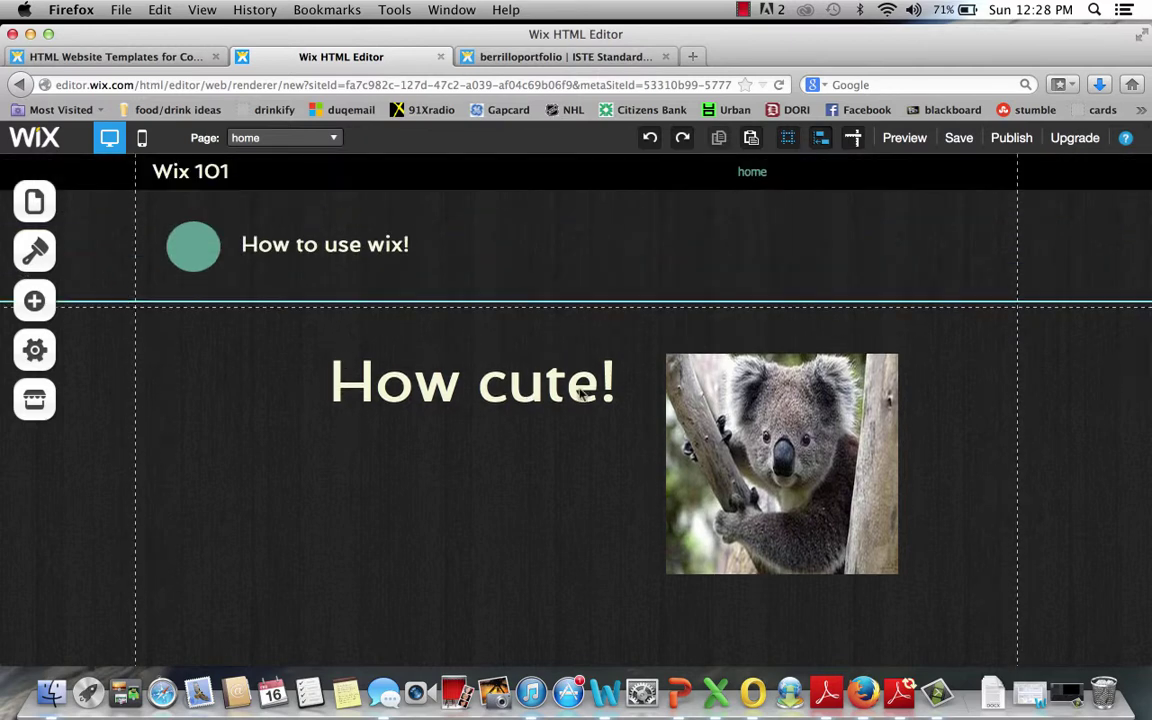
Save and publish the site as 'wix101', dismiss the promotion prompt, and return to the templates tab.
left_click(956, 139)
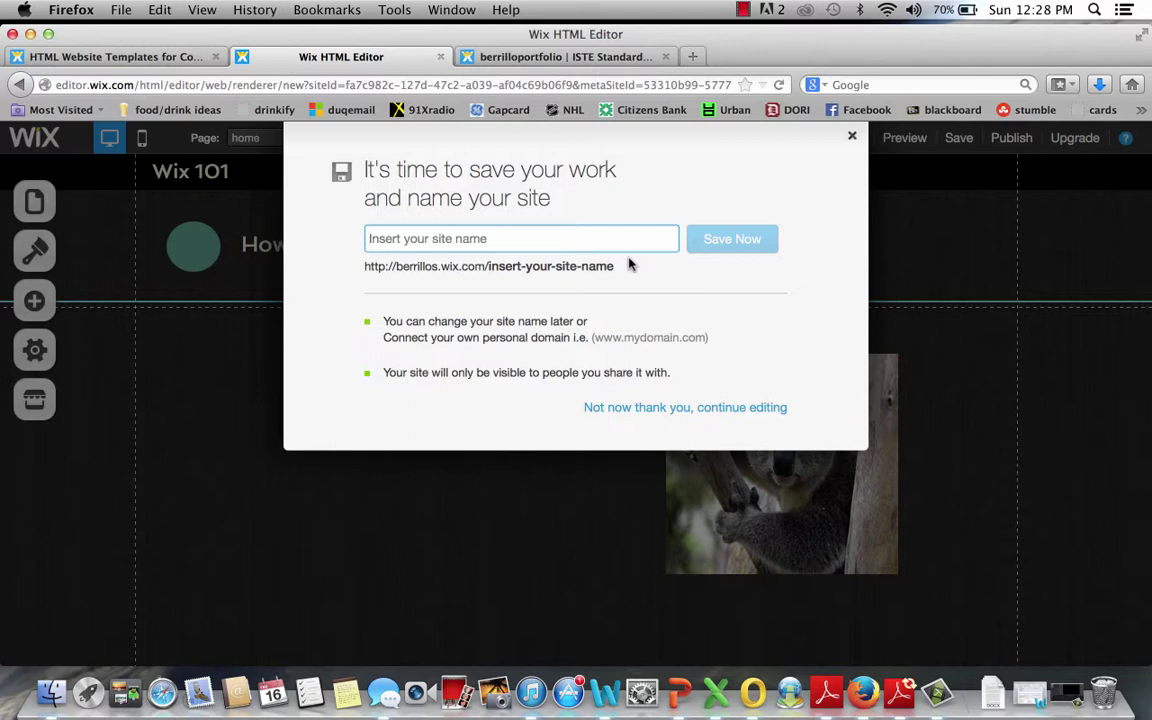
type("wix101")
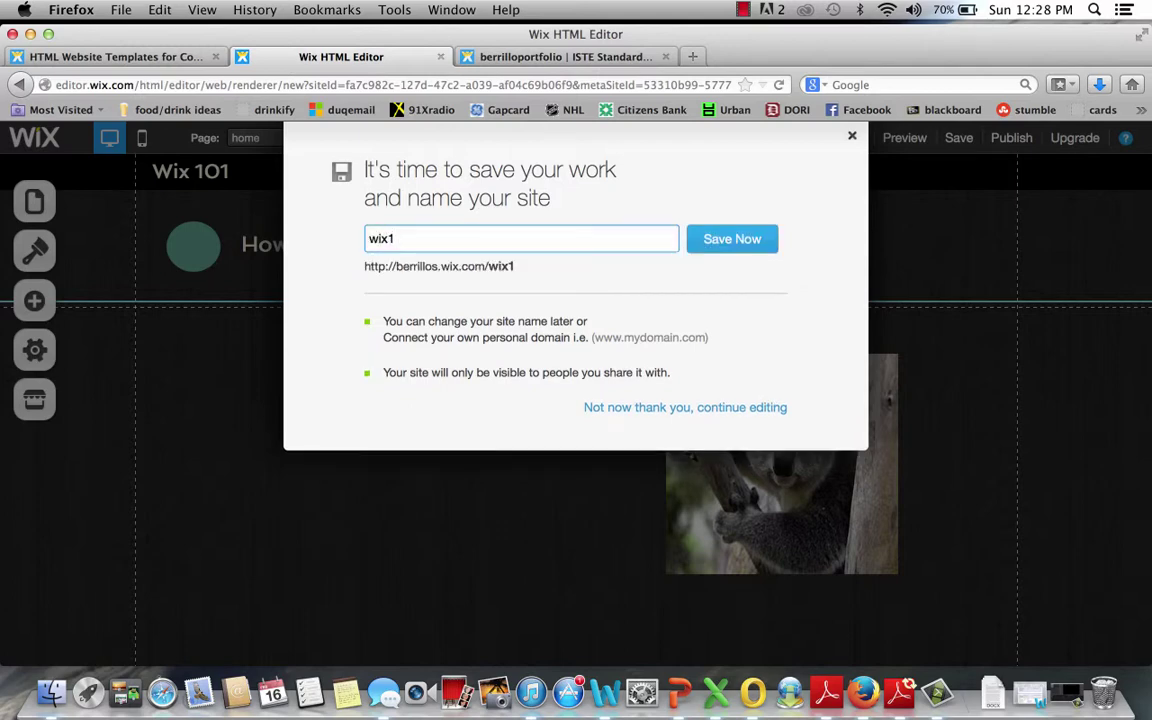
left_click(718, 241)
left_click(771, 350)
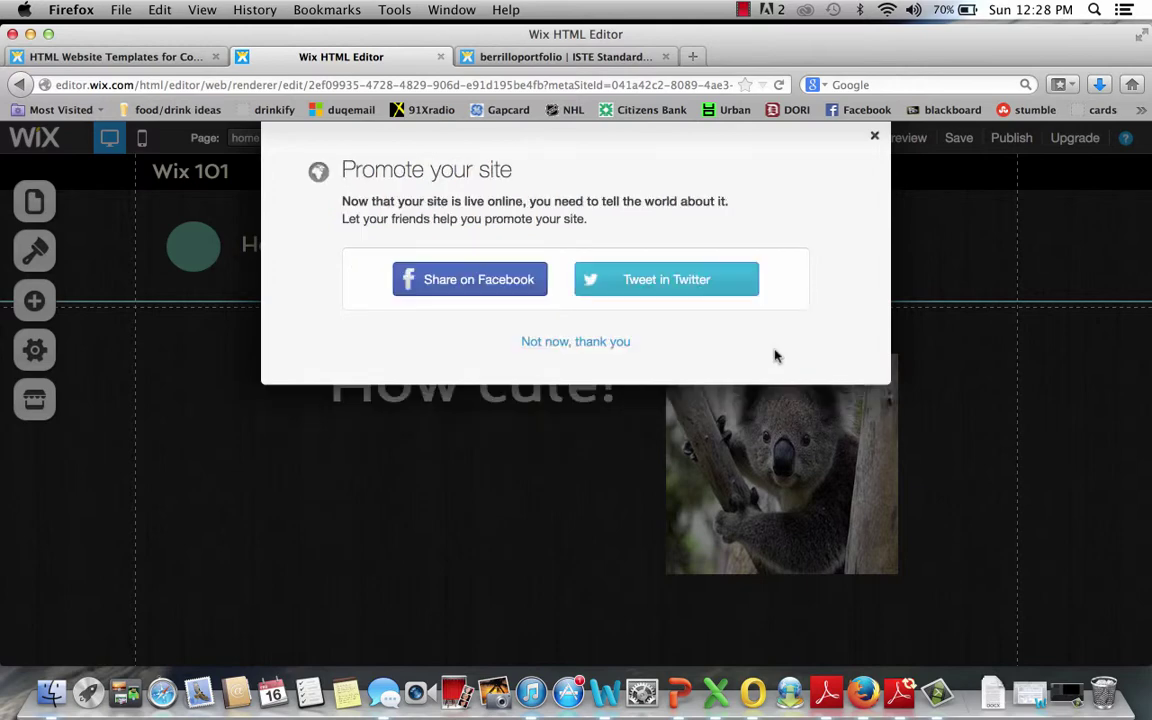
left_click(876, 138)
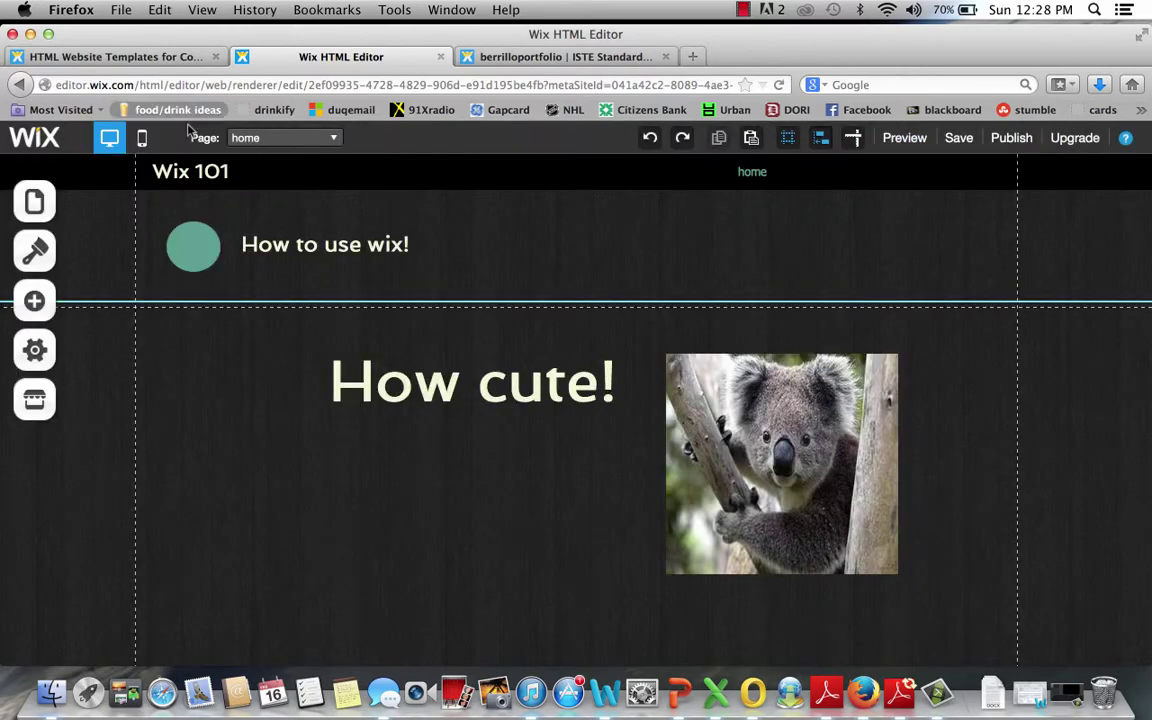
left_click(118, 60)
Go from the Wix home page through My Account to wix101's Manage My Site page.
scroll(225, 310, "up", 5)
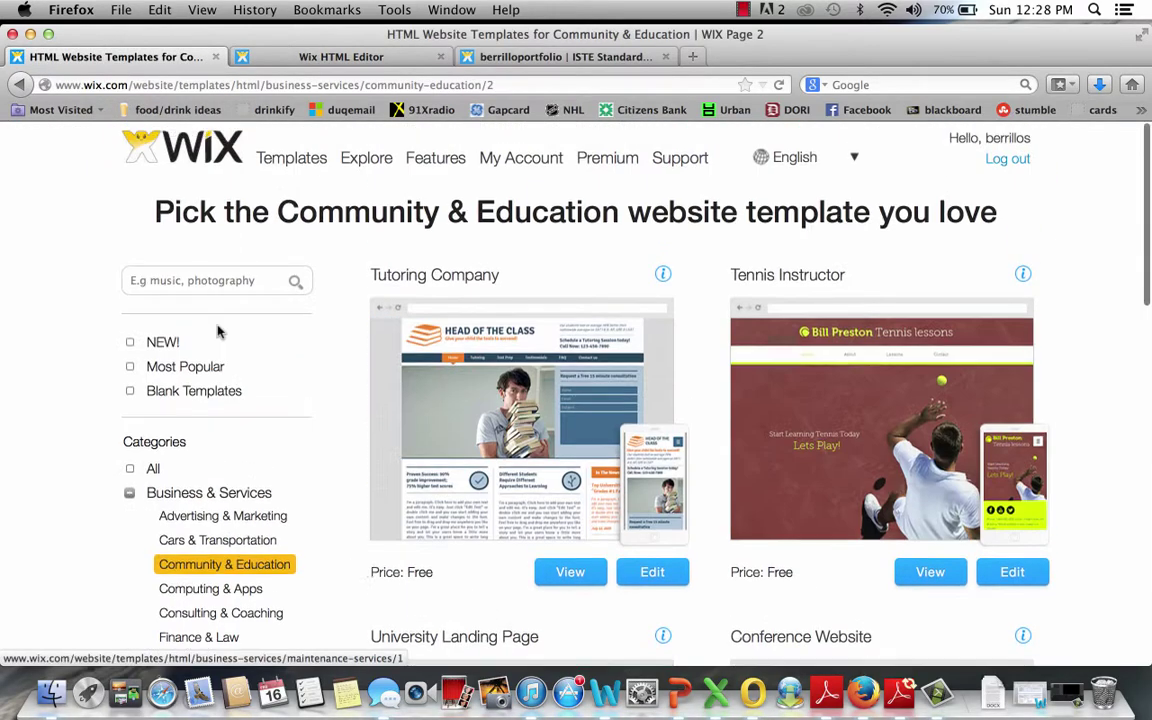
left_click(170, 153)
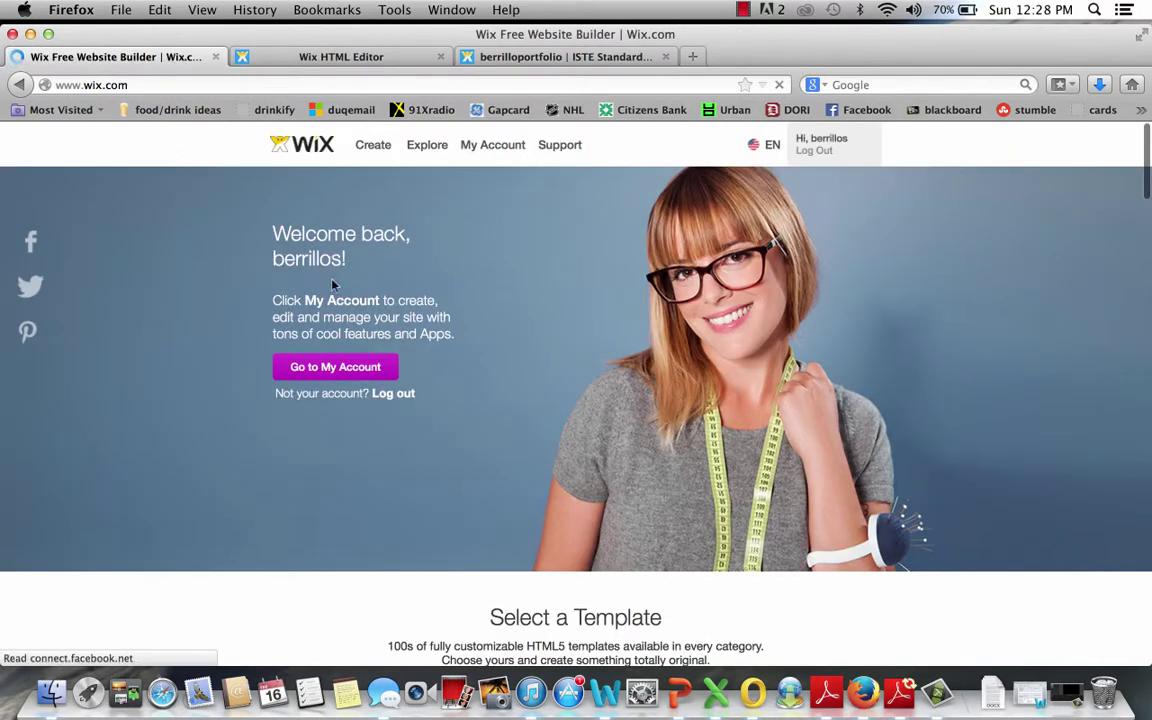
left_click(302, 378)
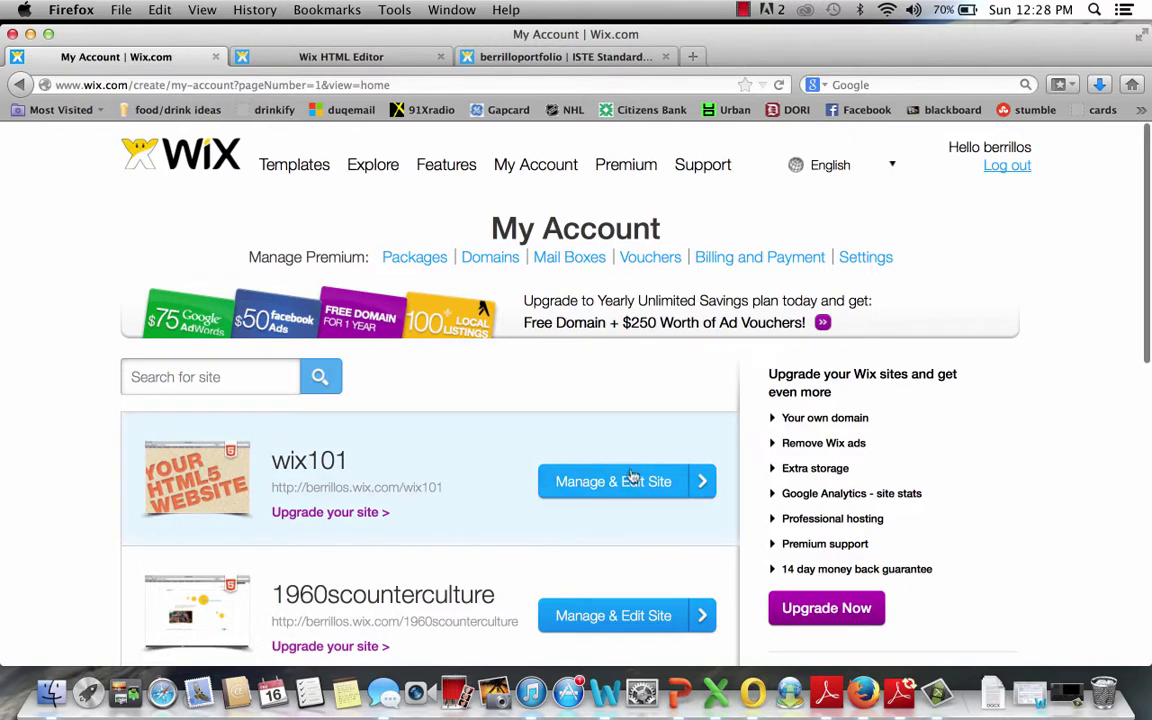
left_click(638, 488)
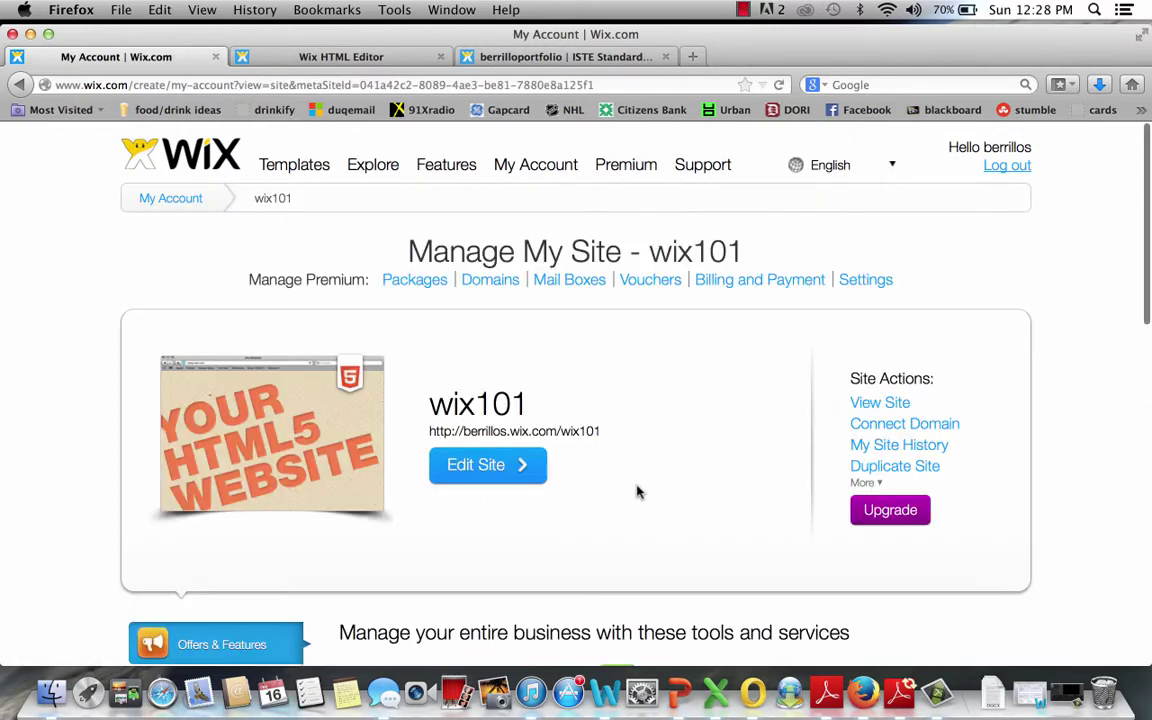
left_click(880, 403)
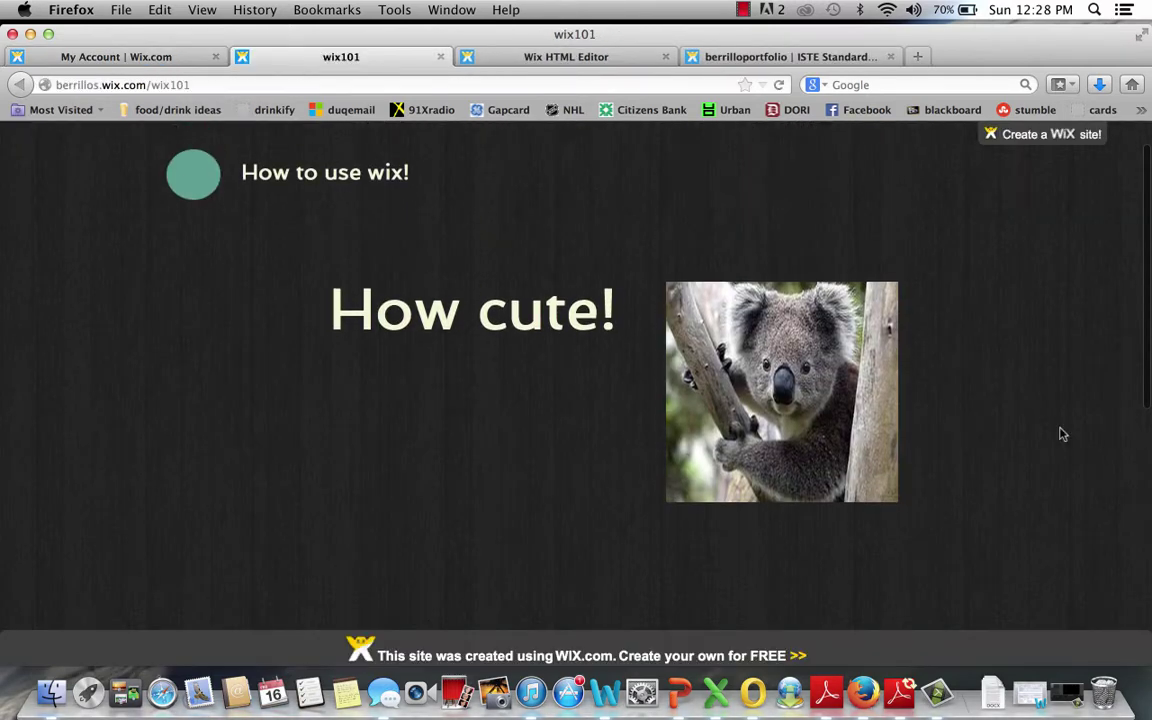